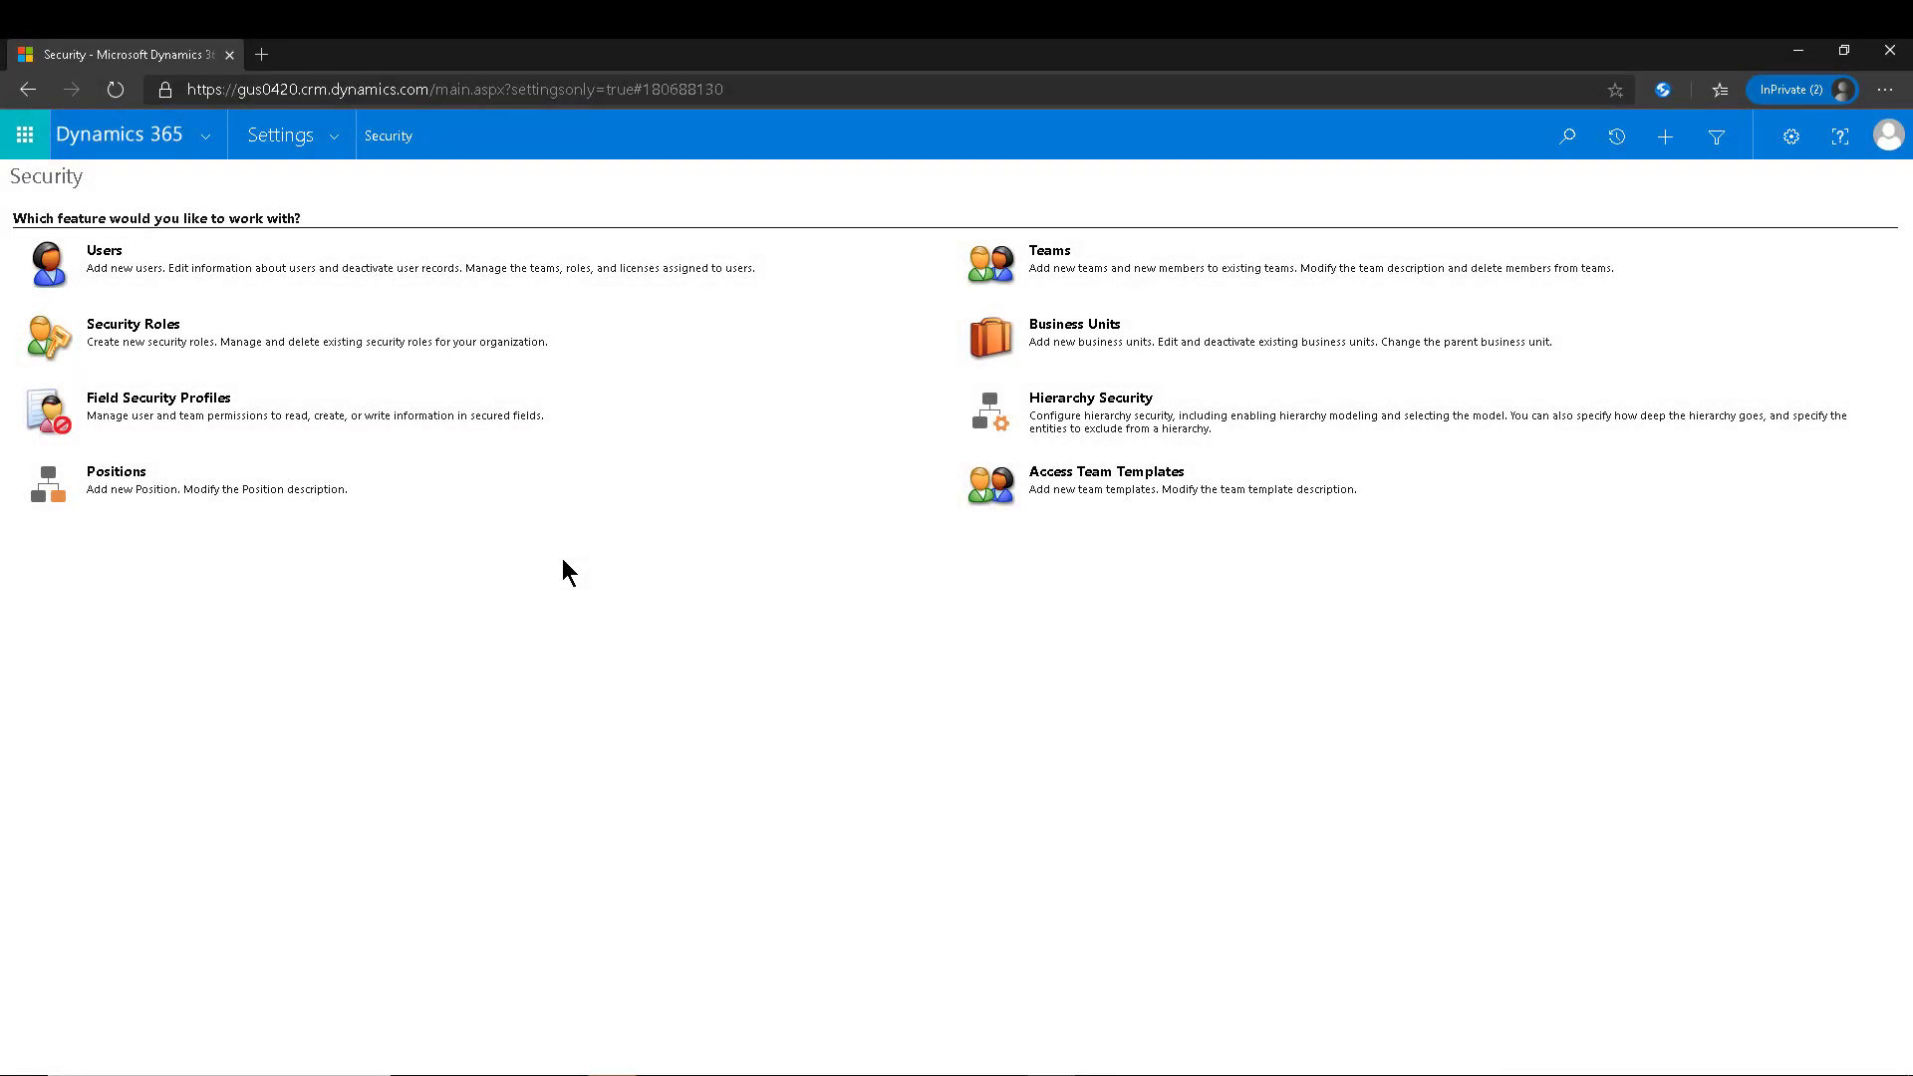
Open Business Units in Security settings to list the active unit Gus0420
left_click(1046, 329)
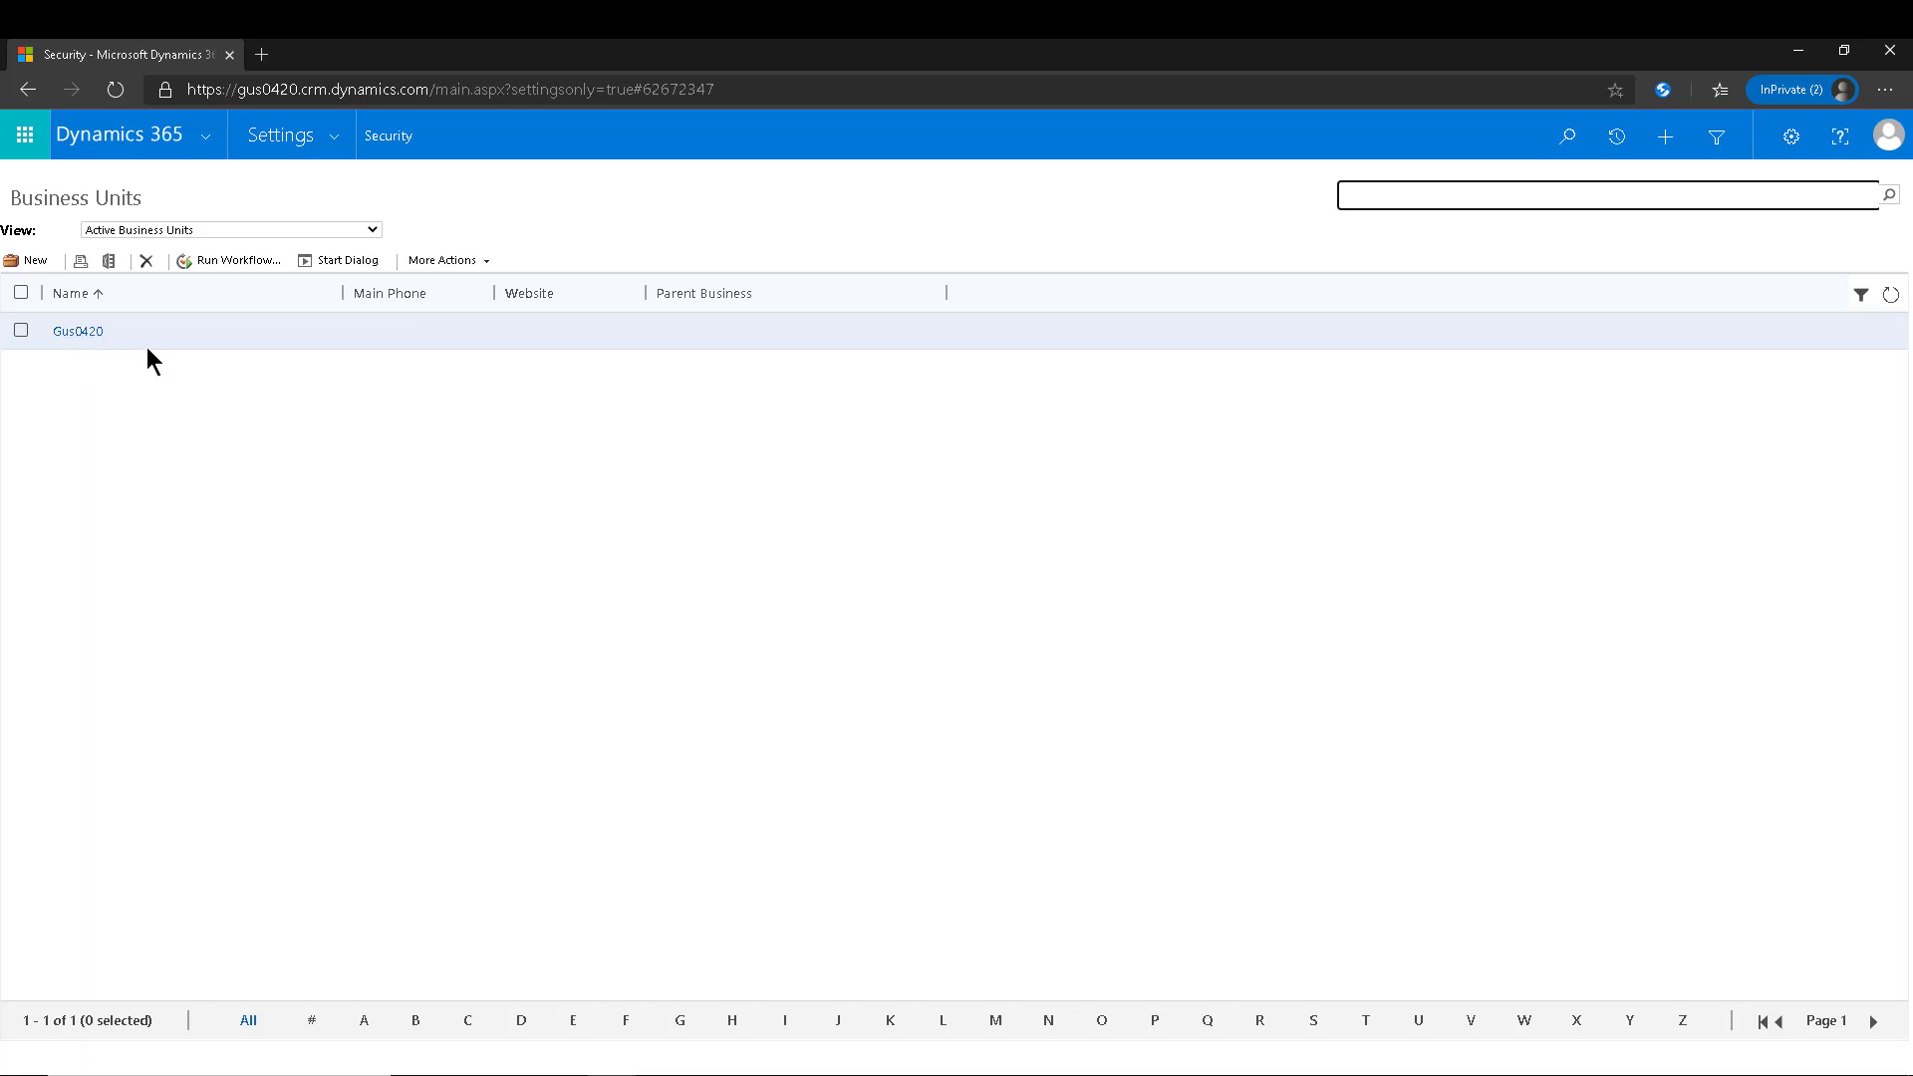
Open the Gus0420 business unit record
left_click(79, 333)
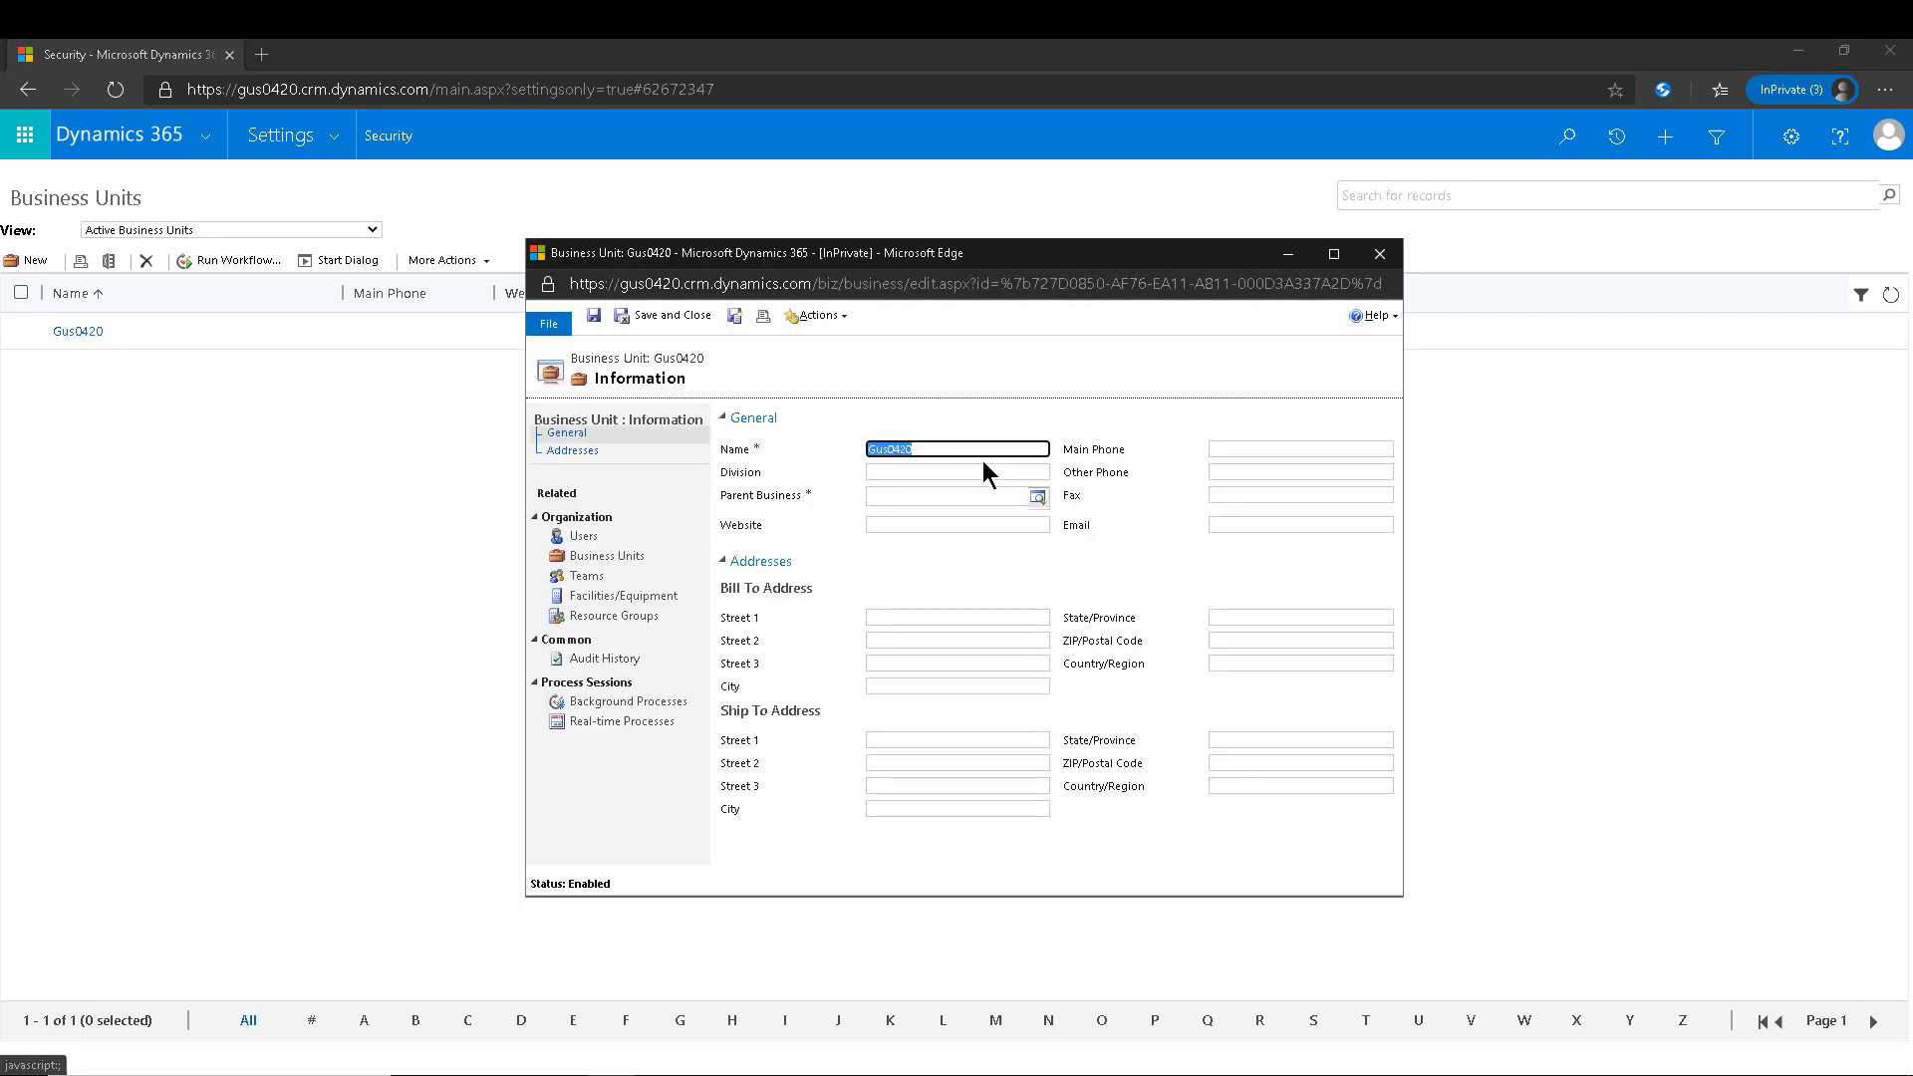
left_click(931, 564)
left_click(930, 564)
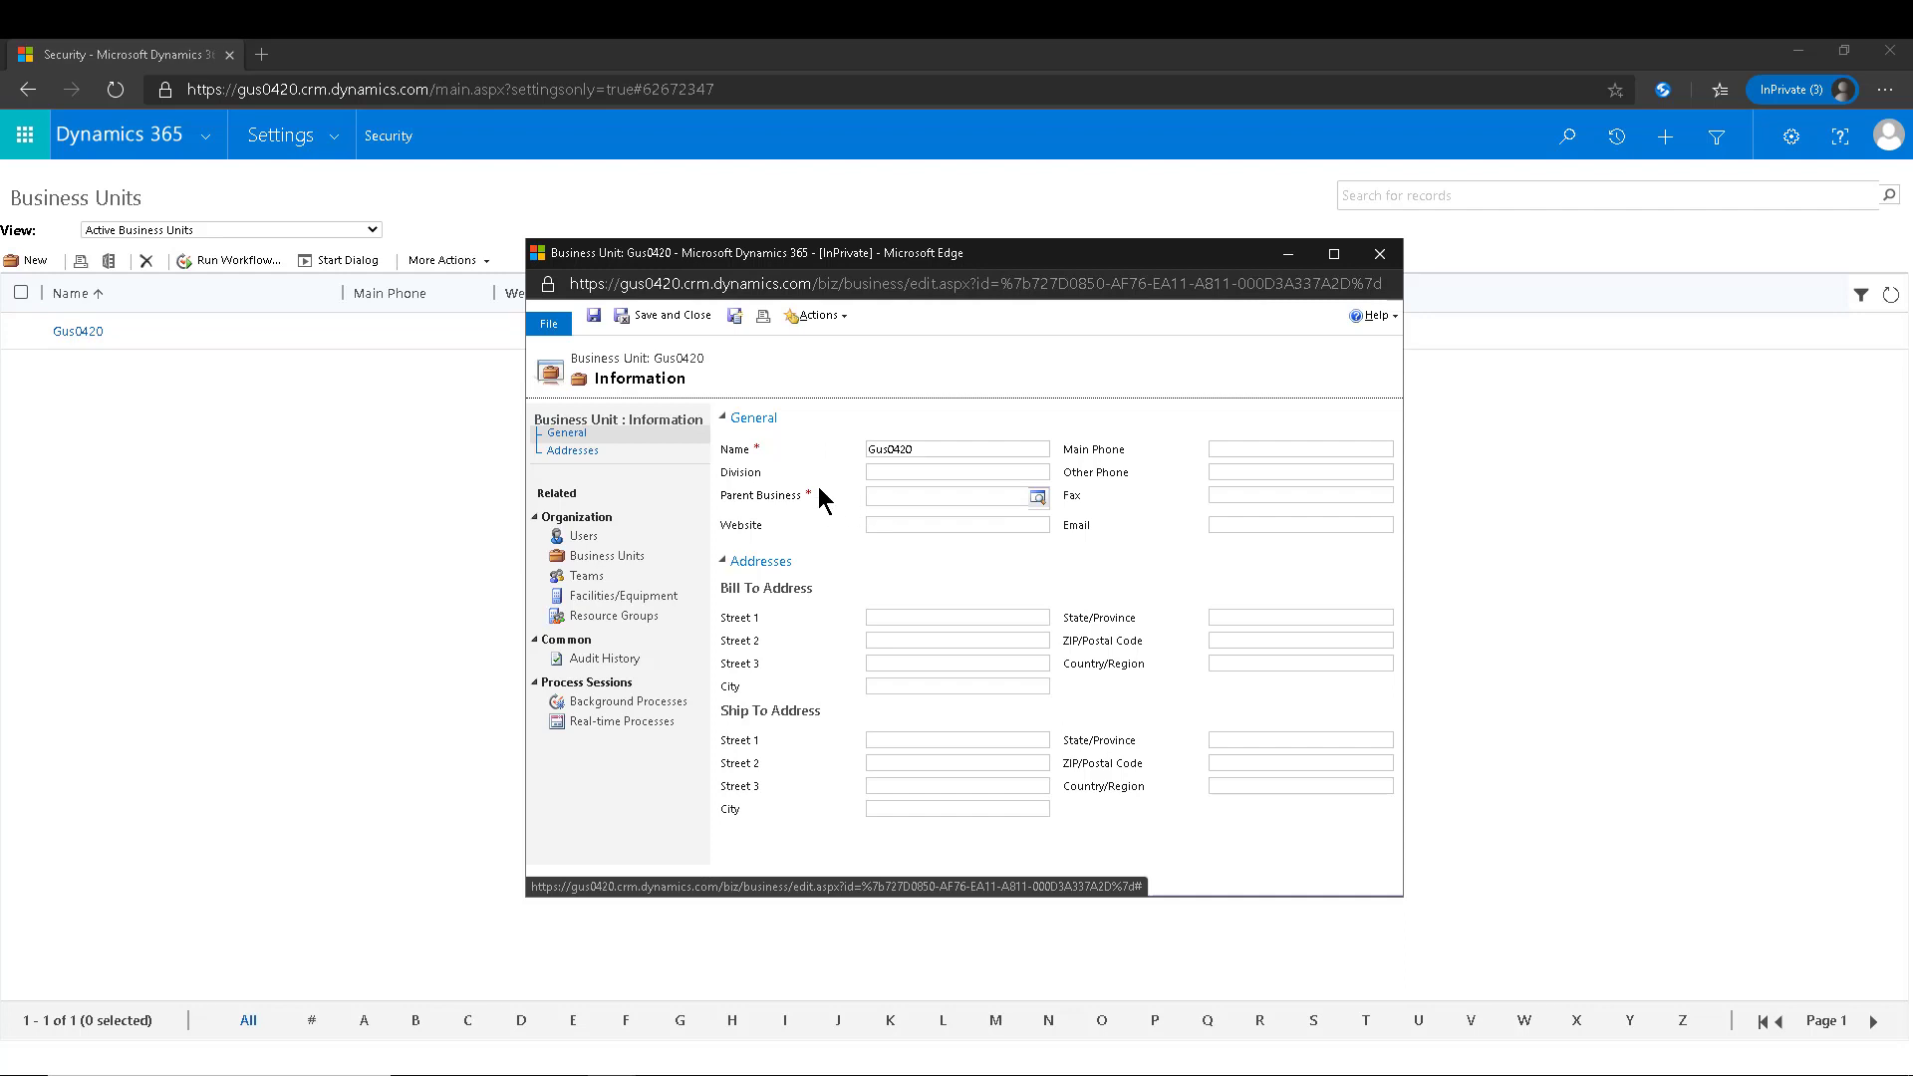
Rename it to 'Test BU' and try saving, but the missing Parent Business blocks the save
double_click(929, 449)
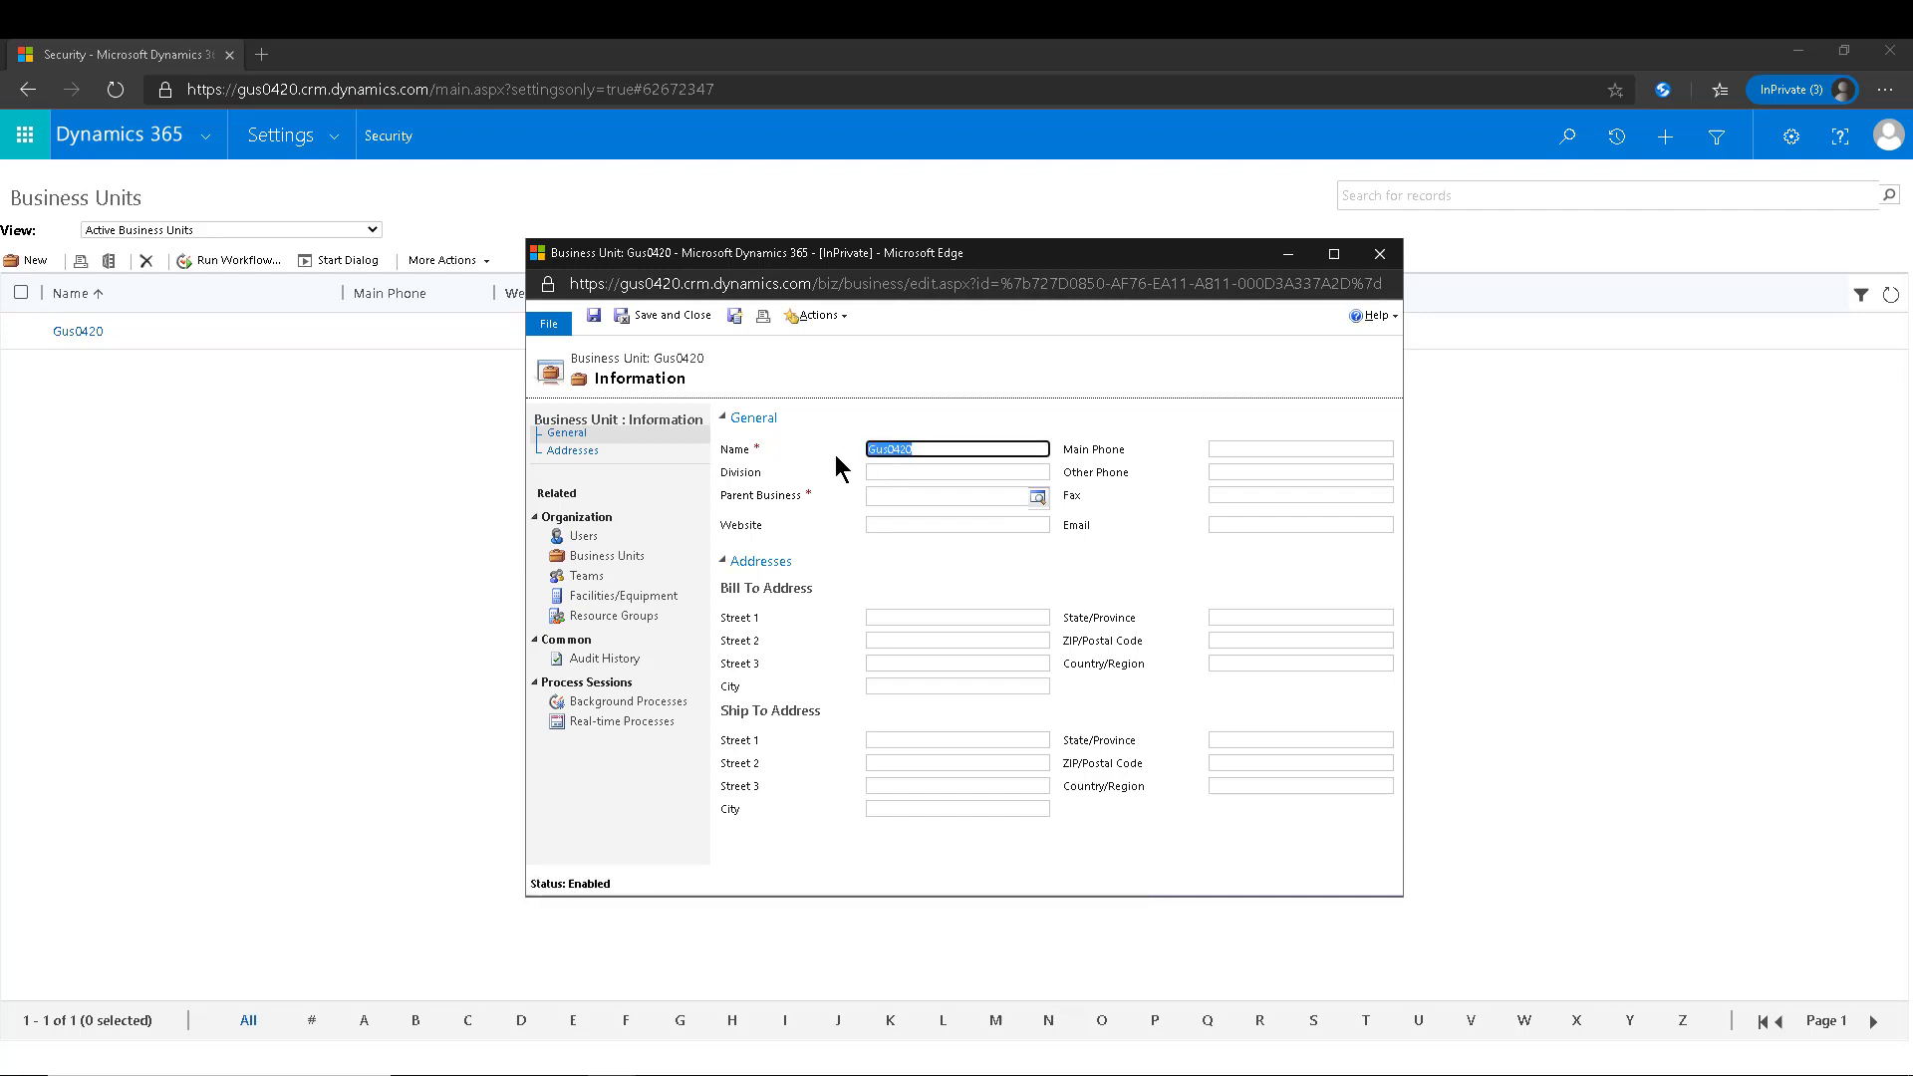
type("Test BU")
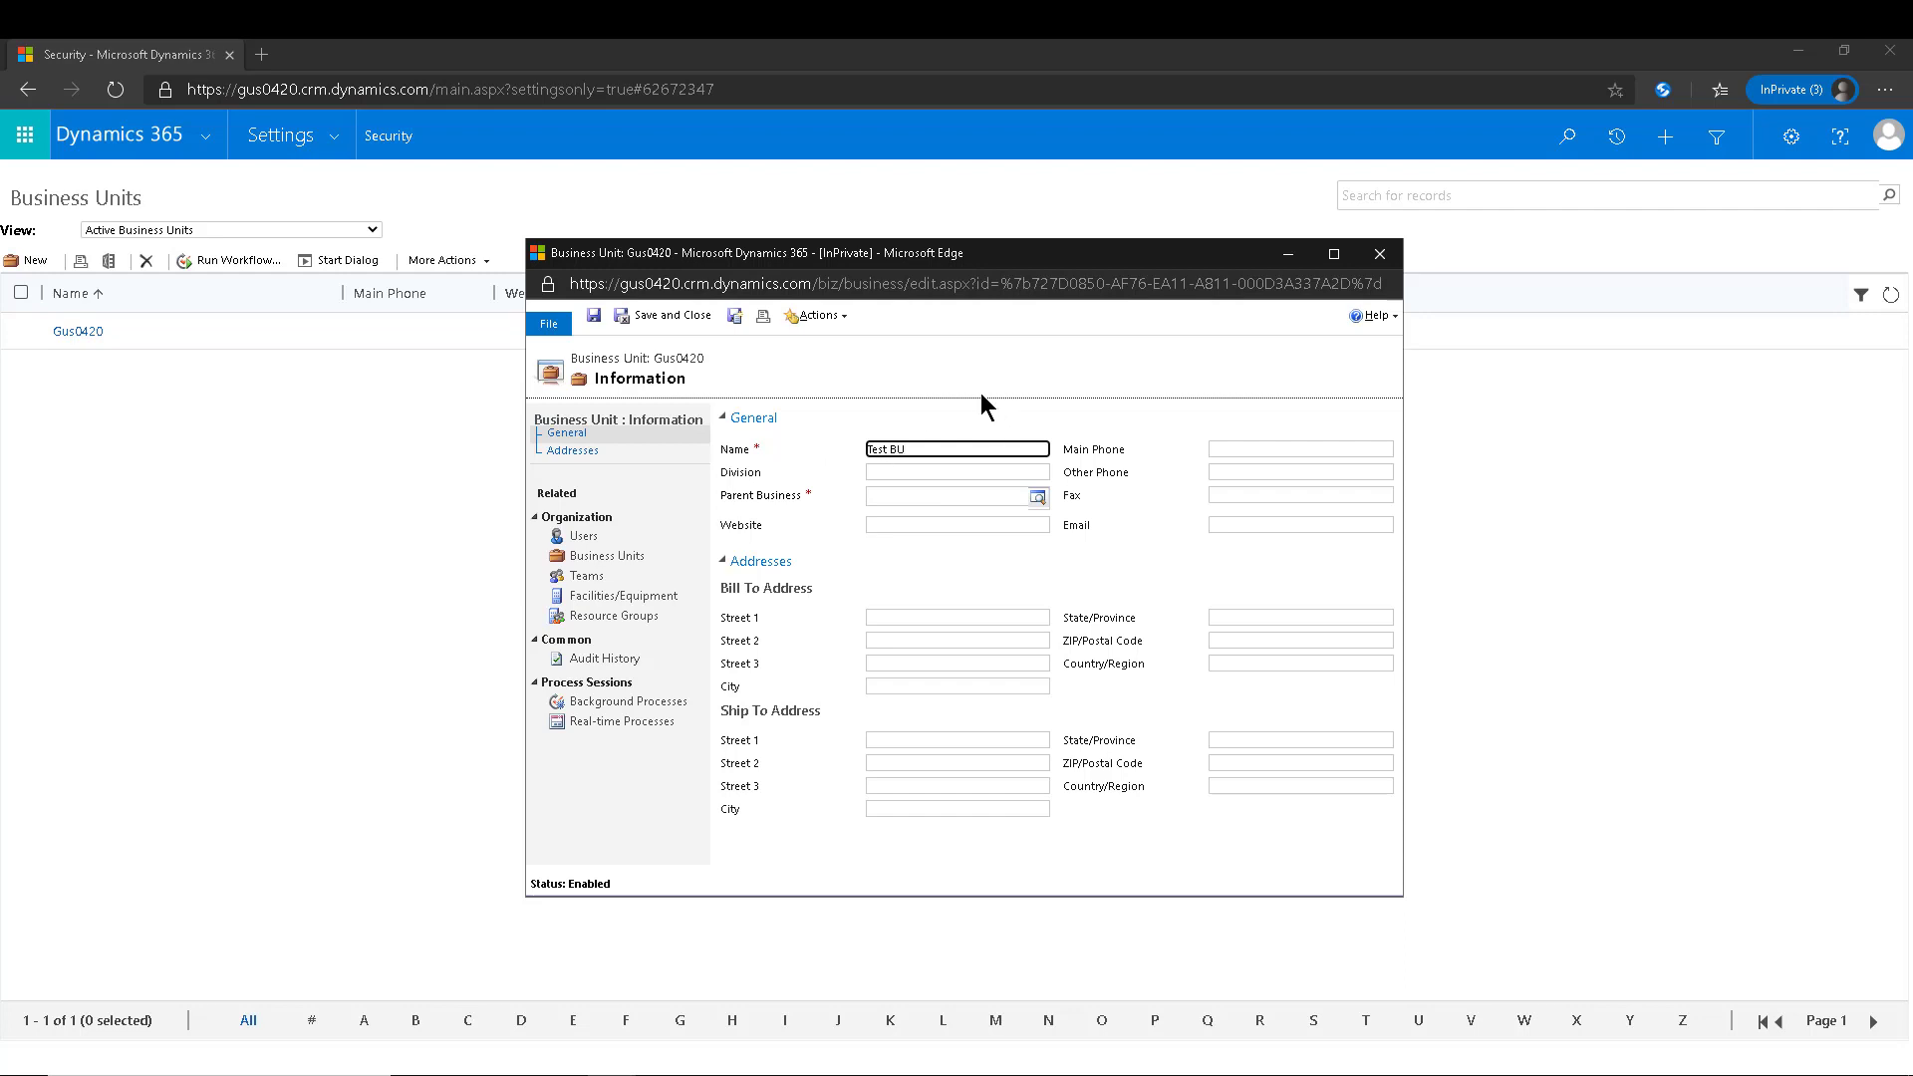
key("ctrl+s")
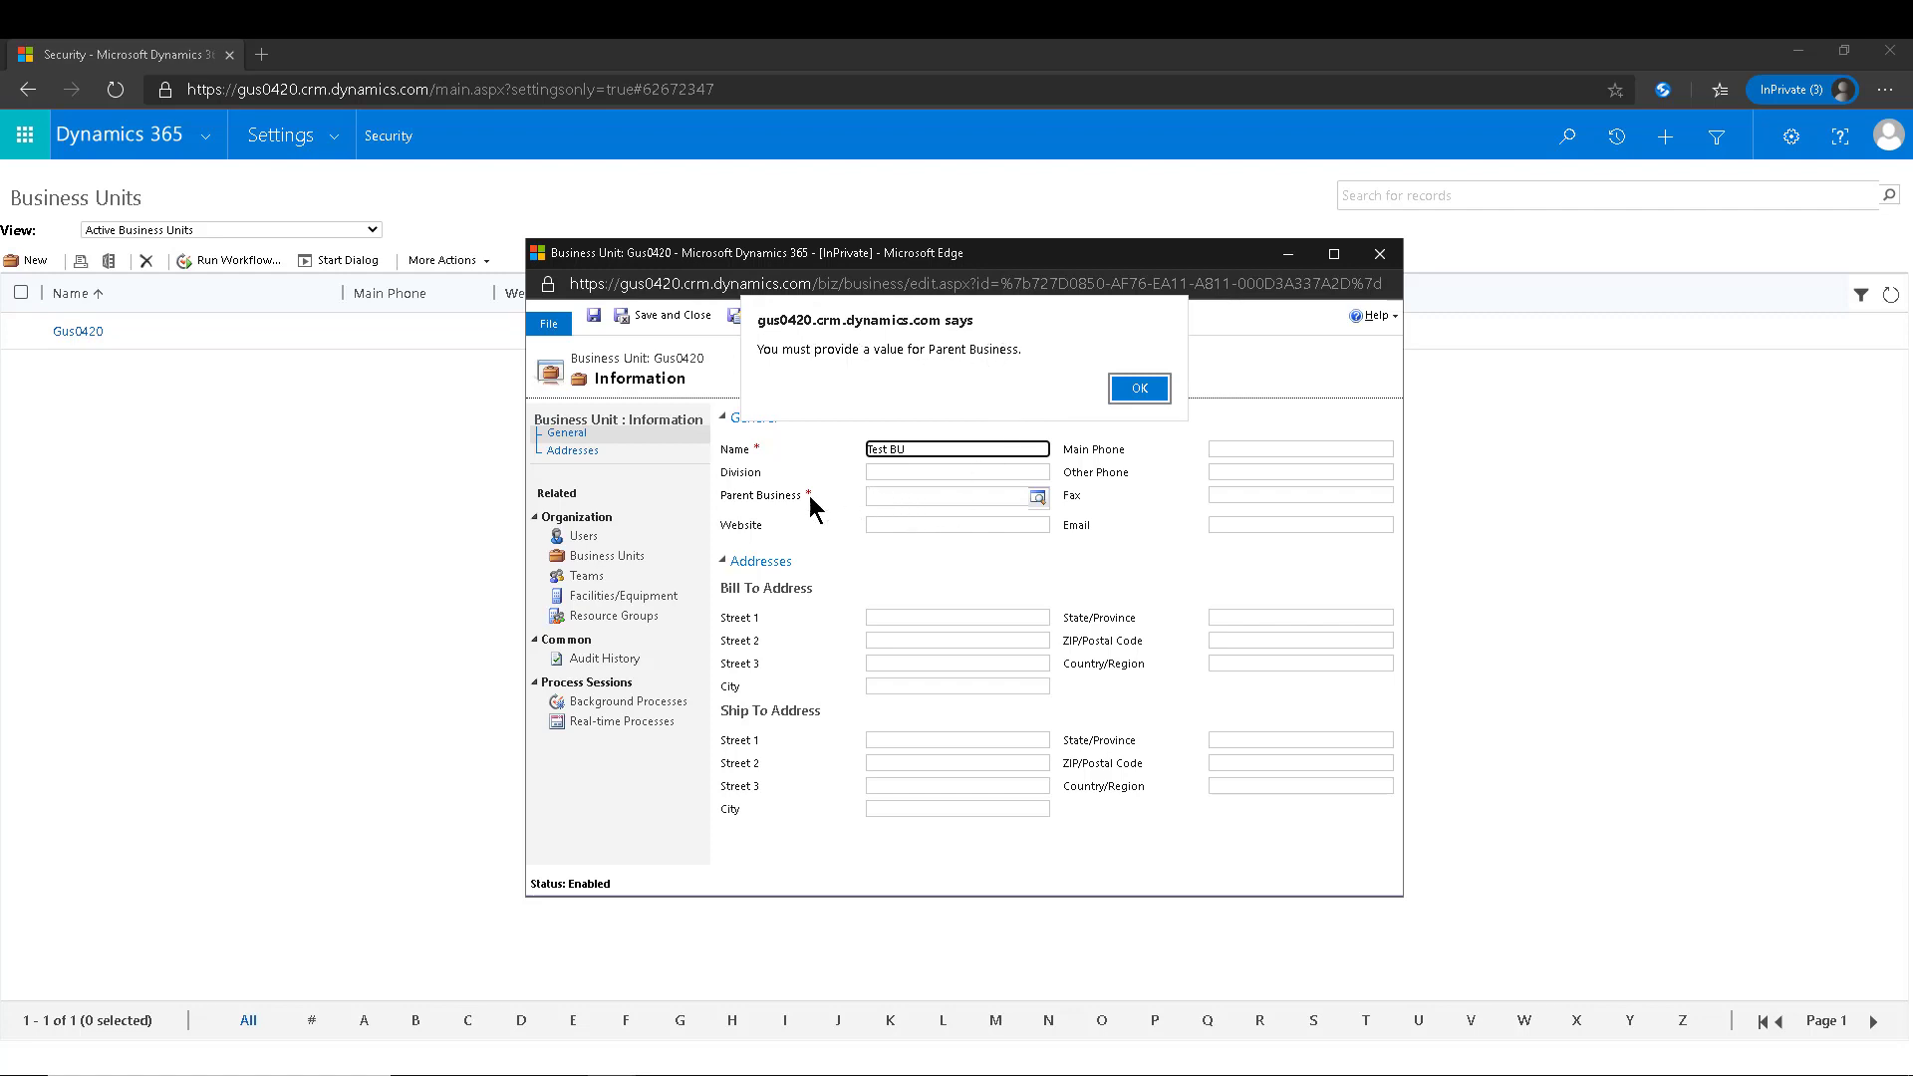
left_click(1139, 387)
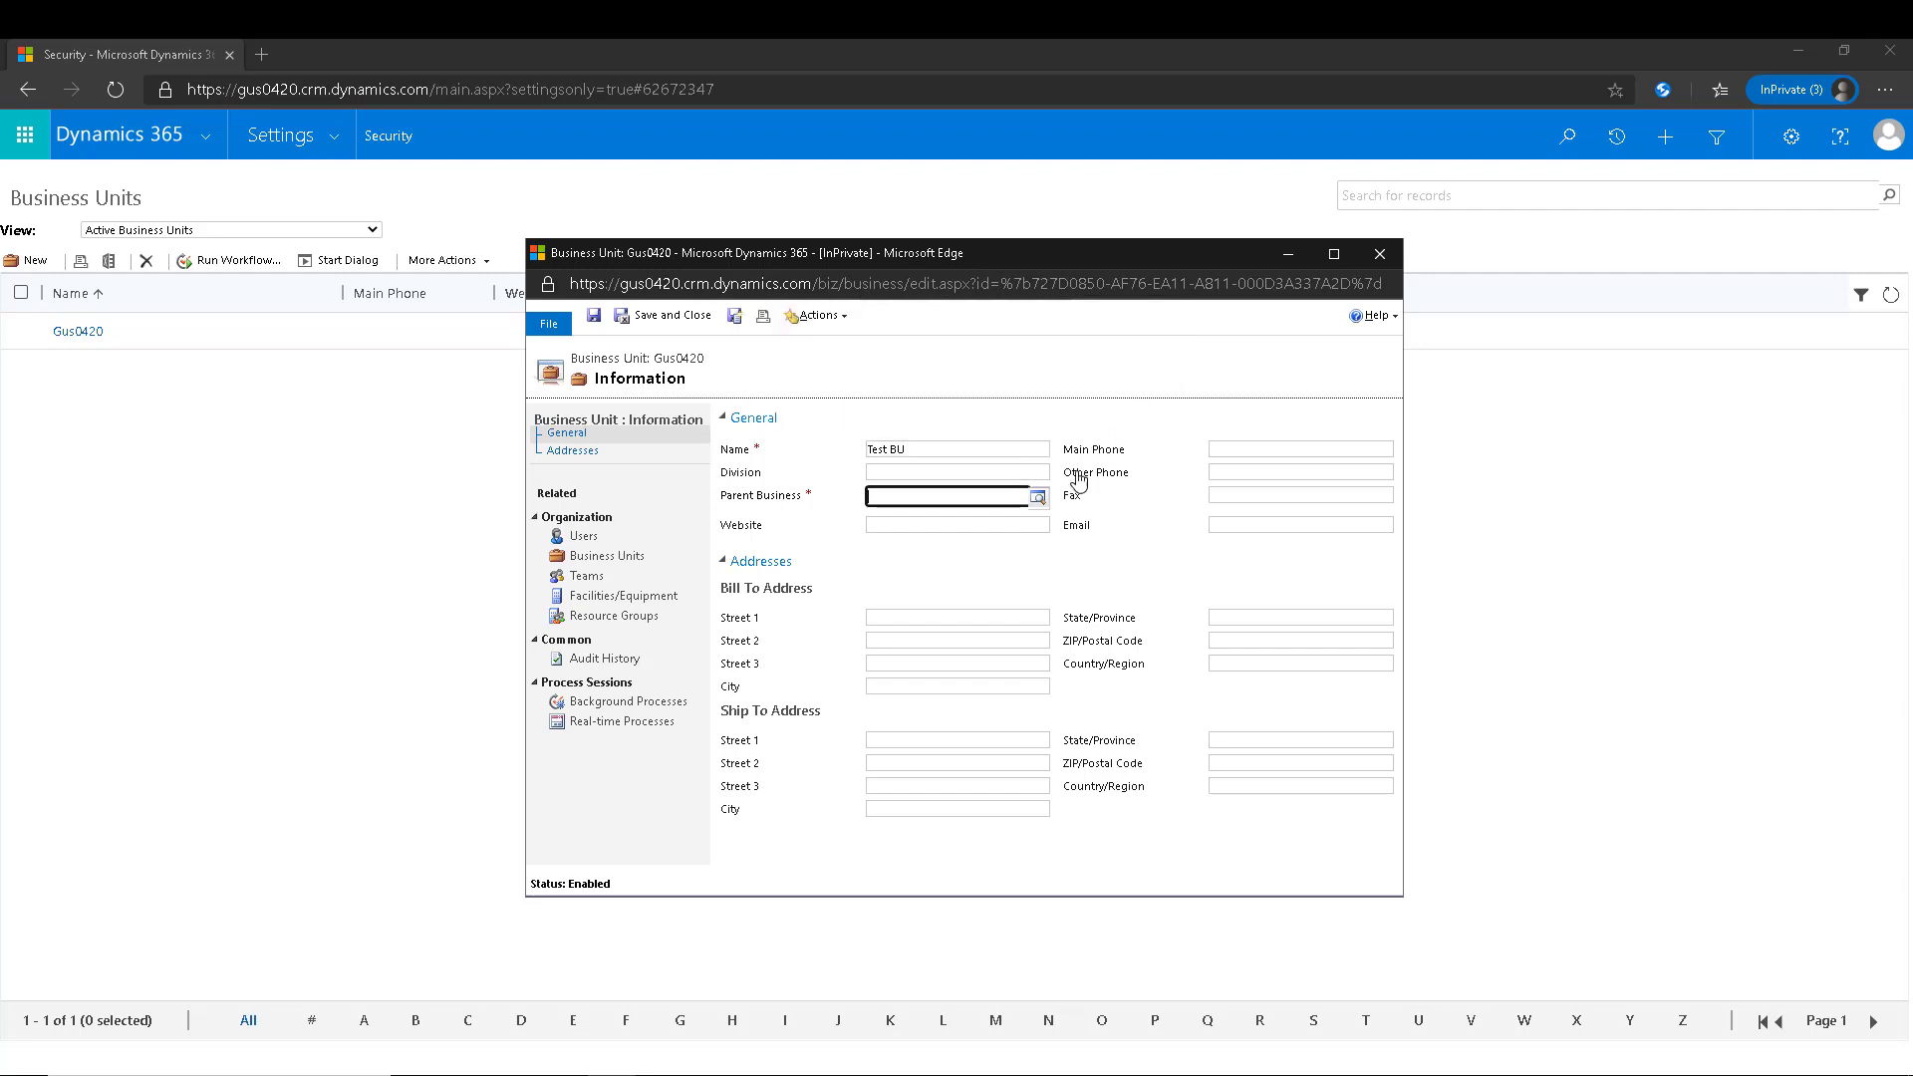
left_click(1038, 496)
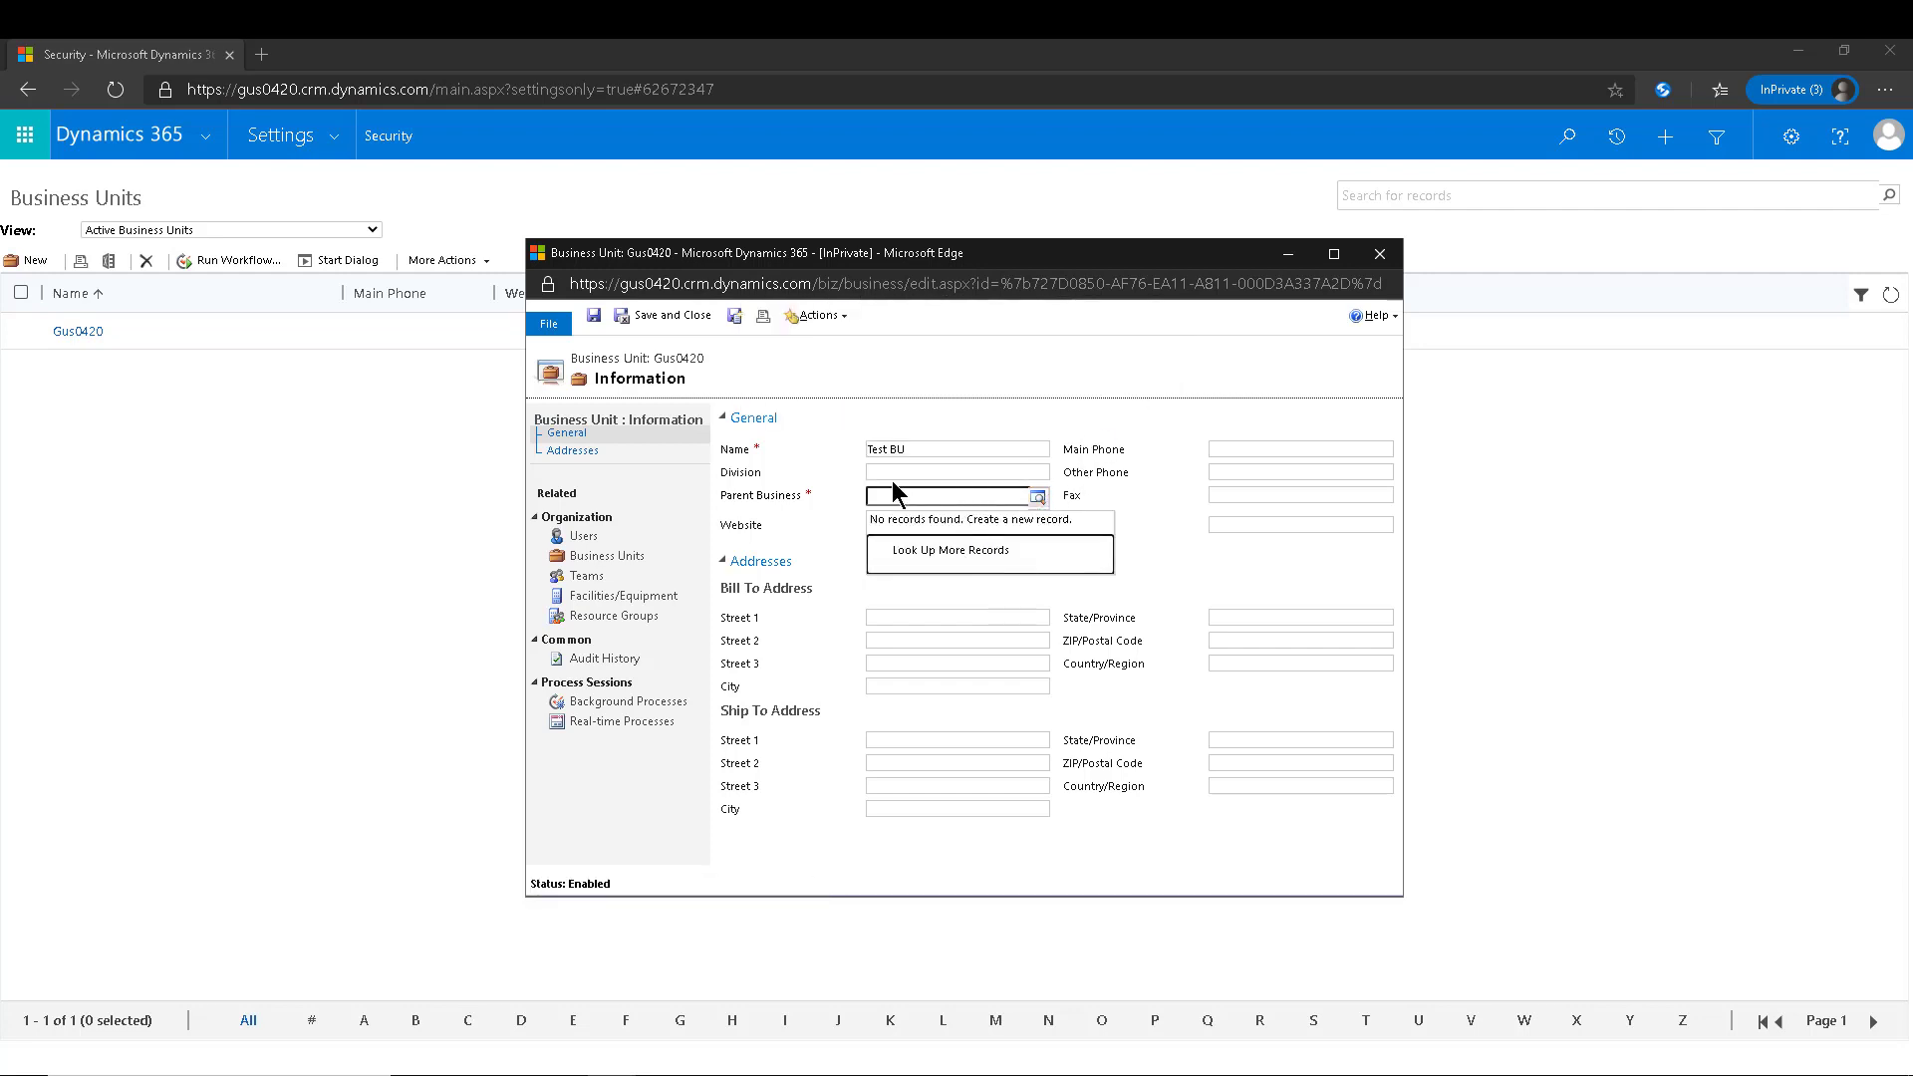
left_click(817, 488)
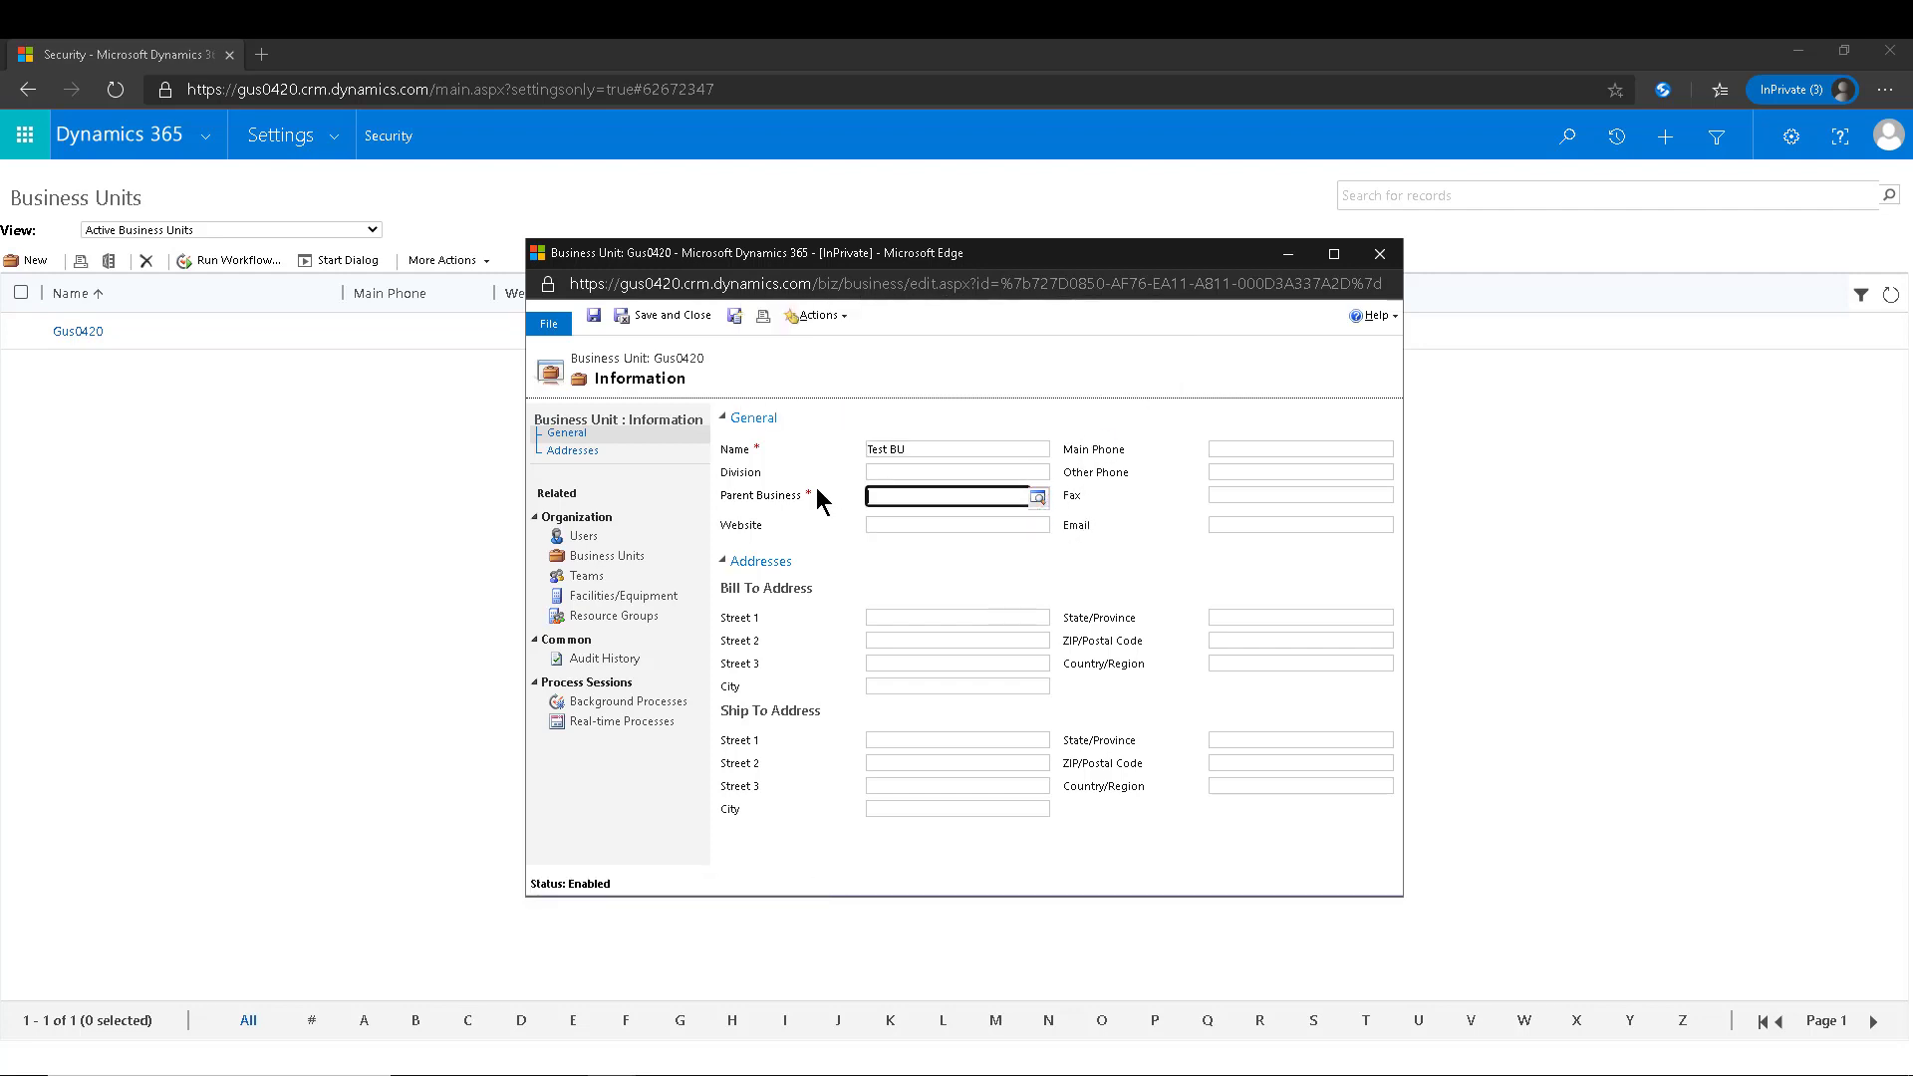
Close the unsaved Test BU form, bringing up the Leave site? warning
left_click(1124, 498)
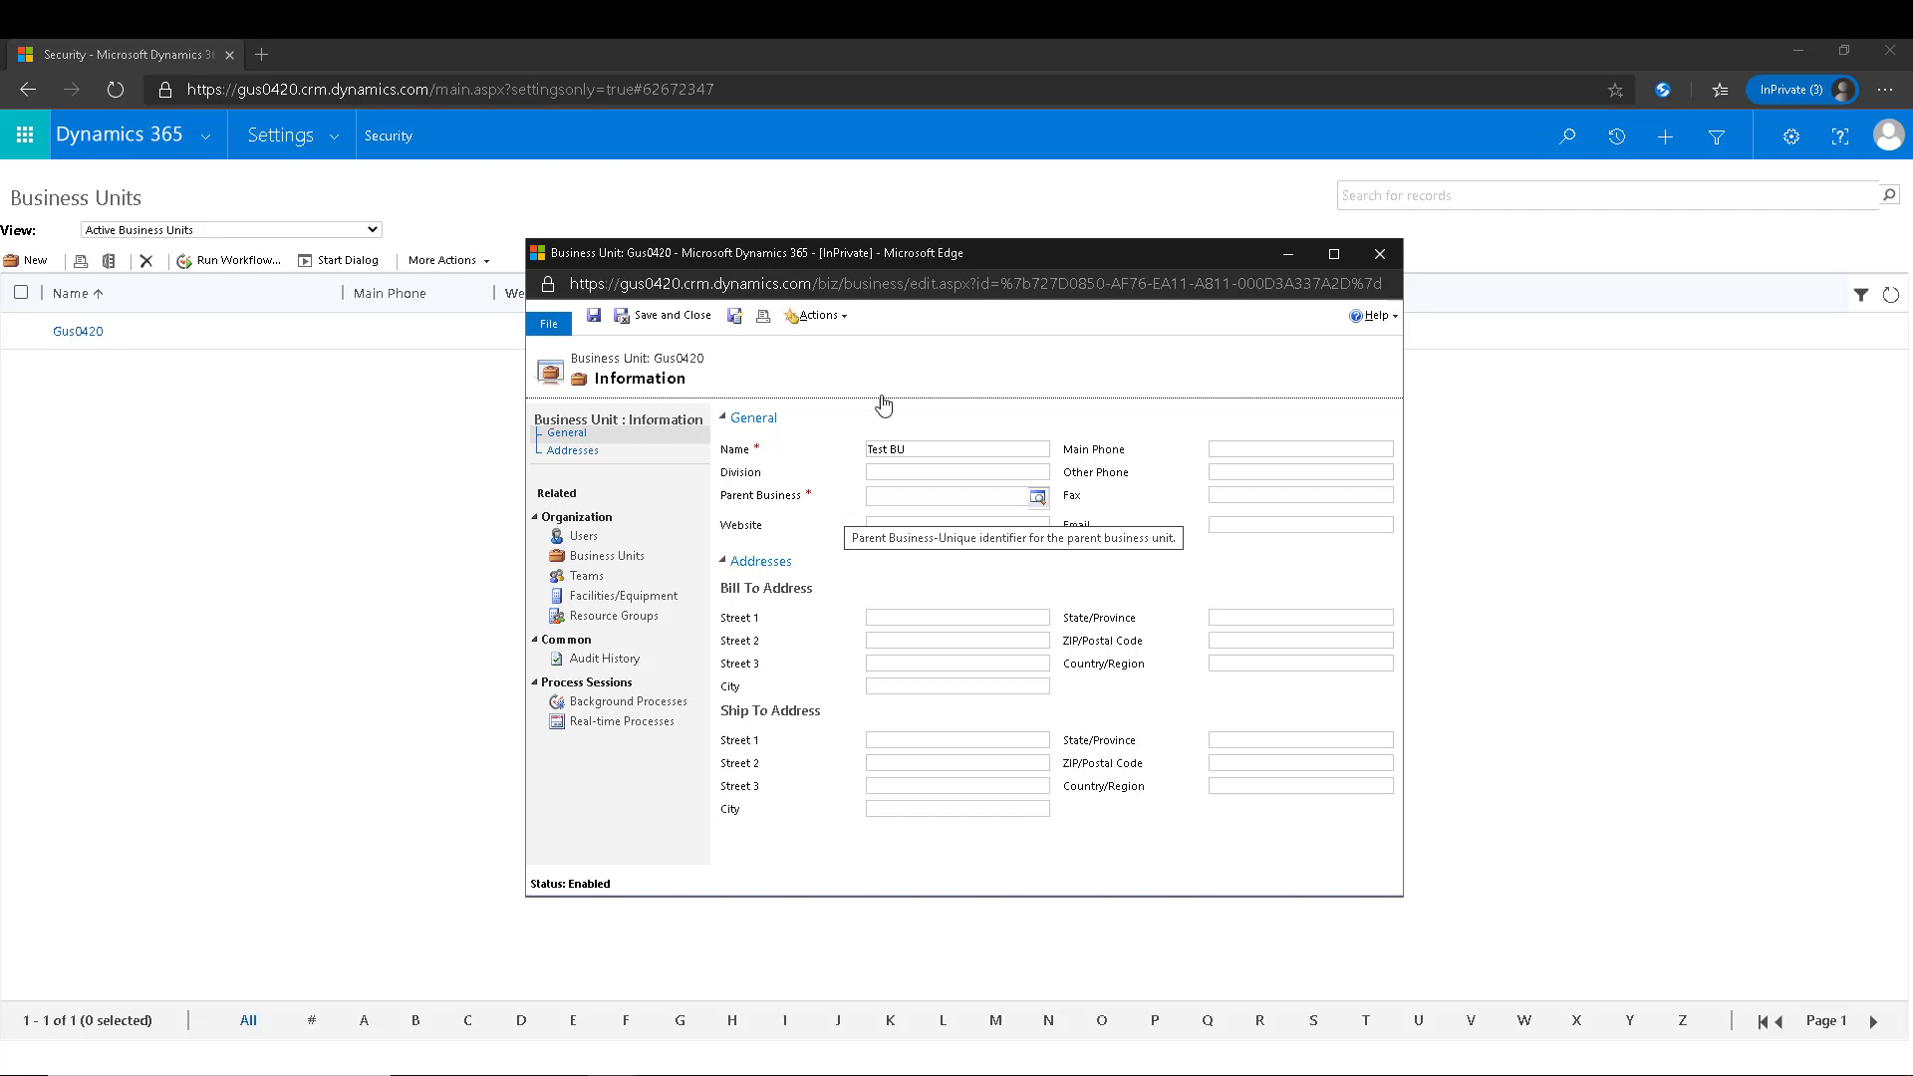
left_click(1380, 254)
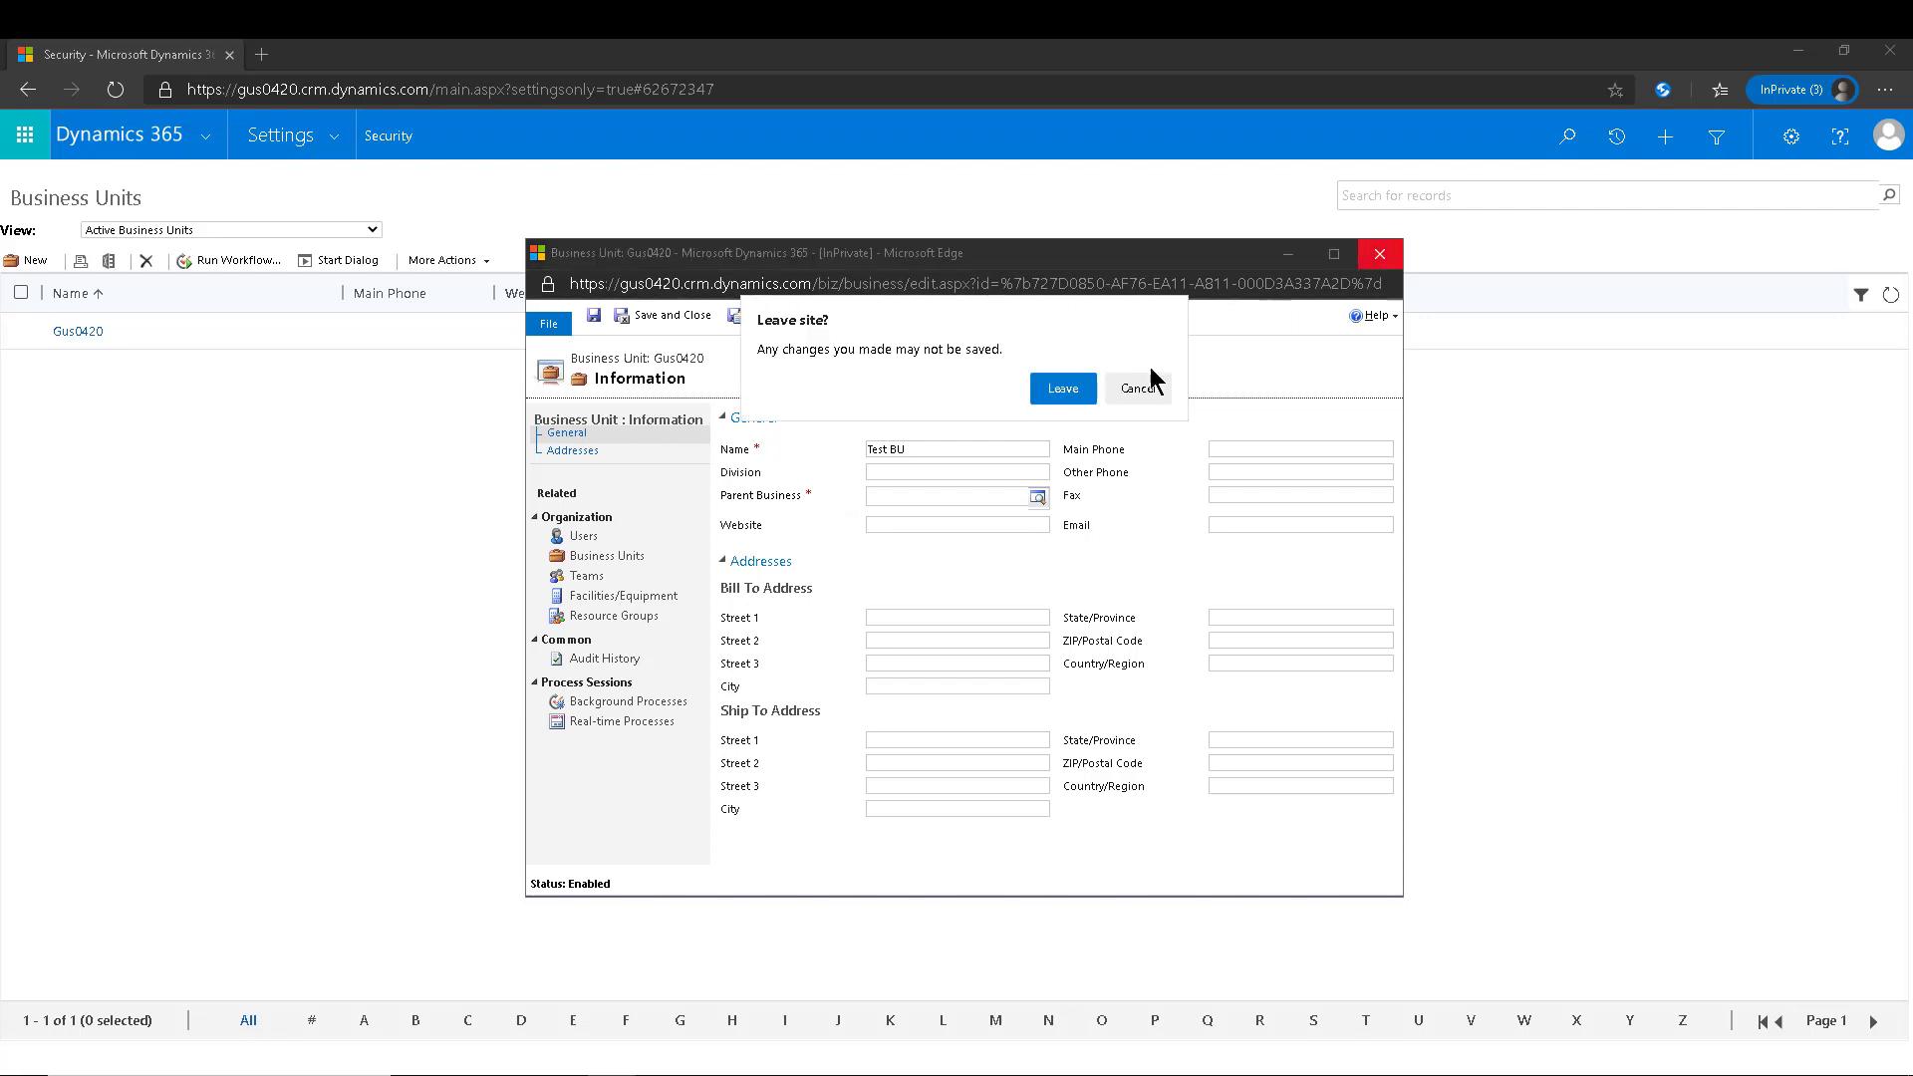
Discard changes, export all active business units to Excel, and open the downloaded workbook
left_click(1058, 392)
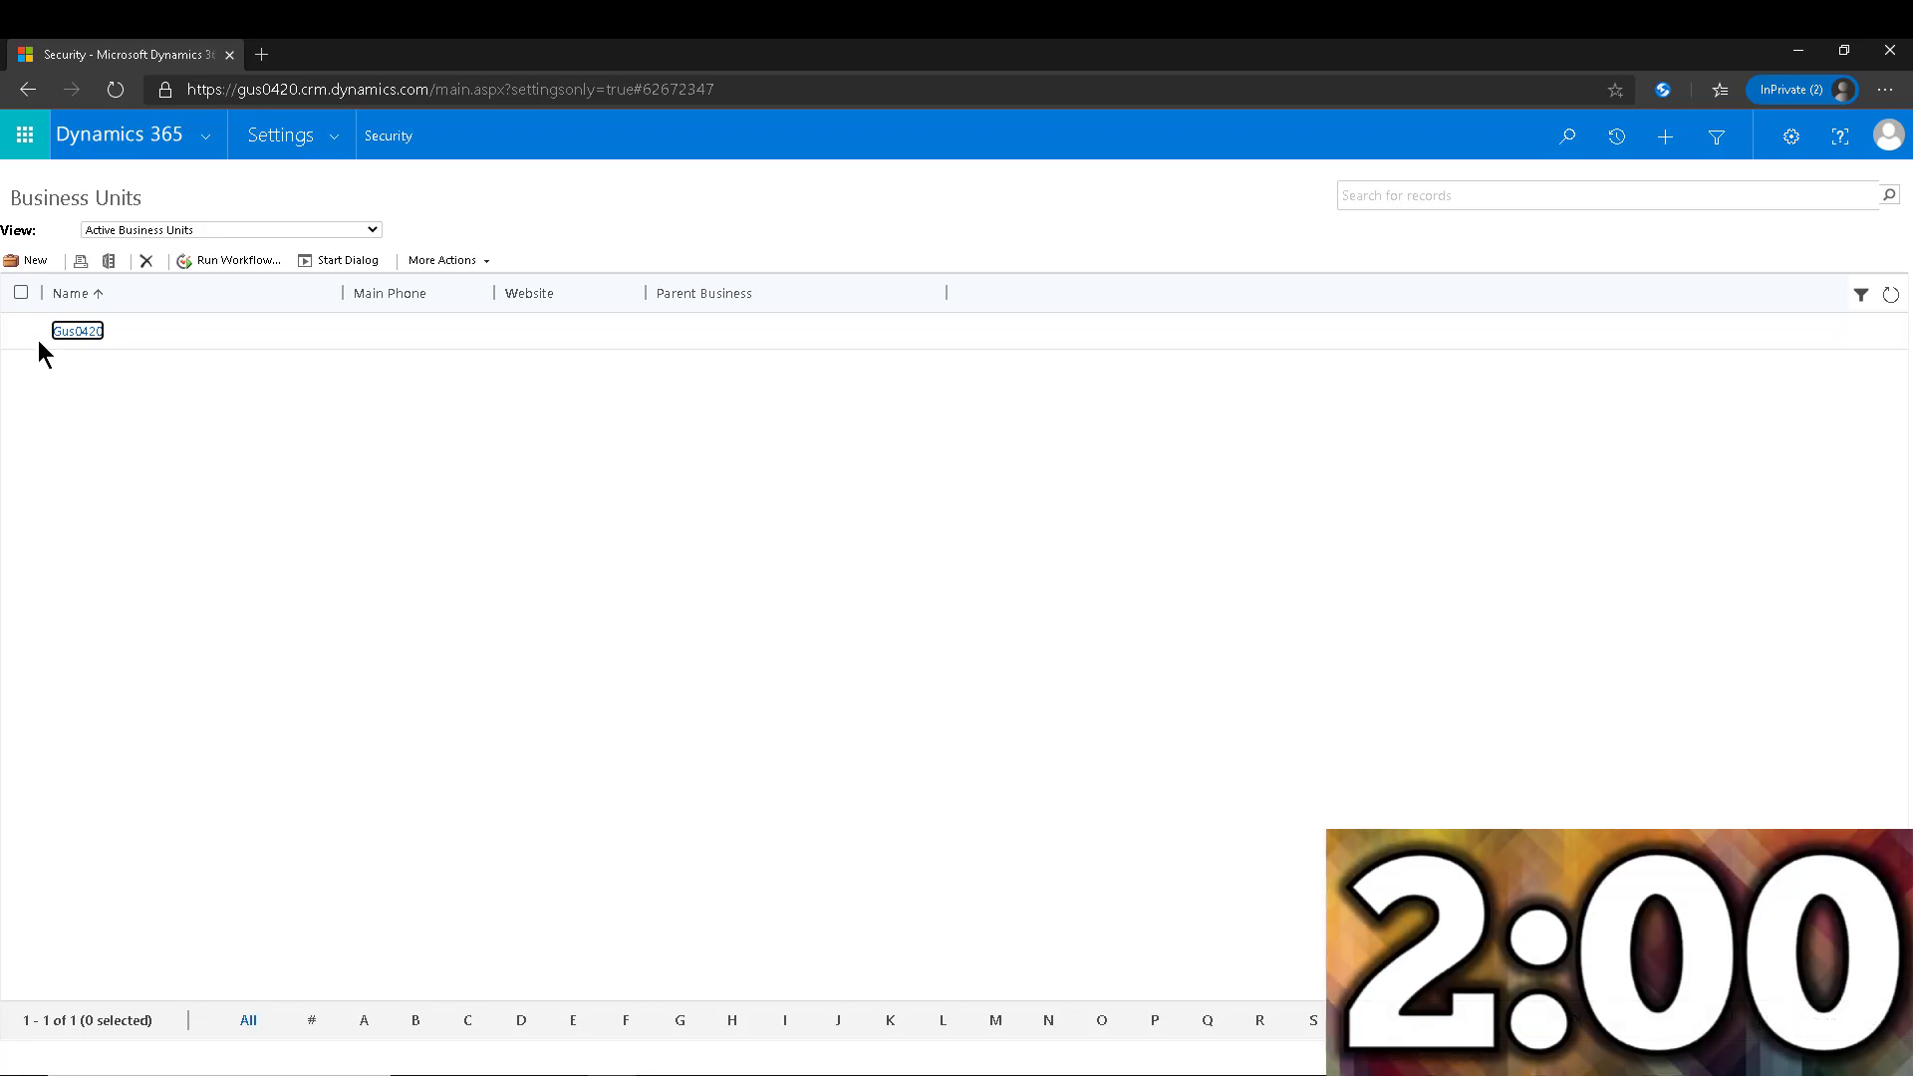
left_click(21, 293)
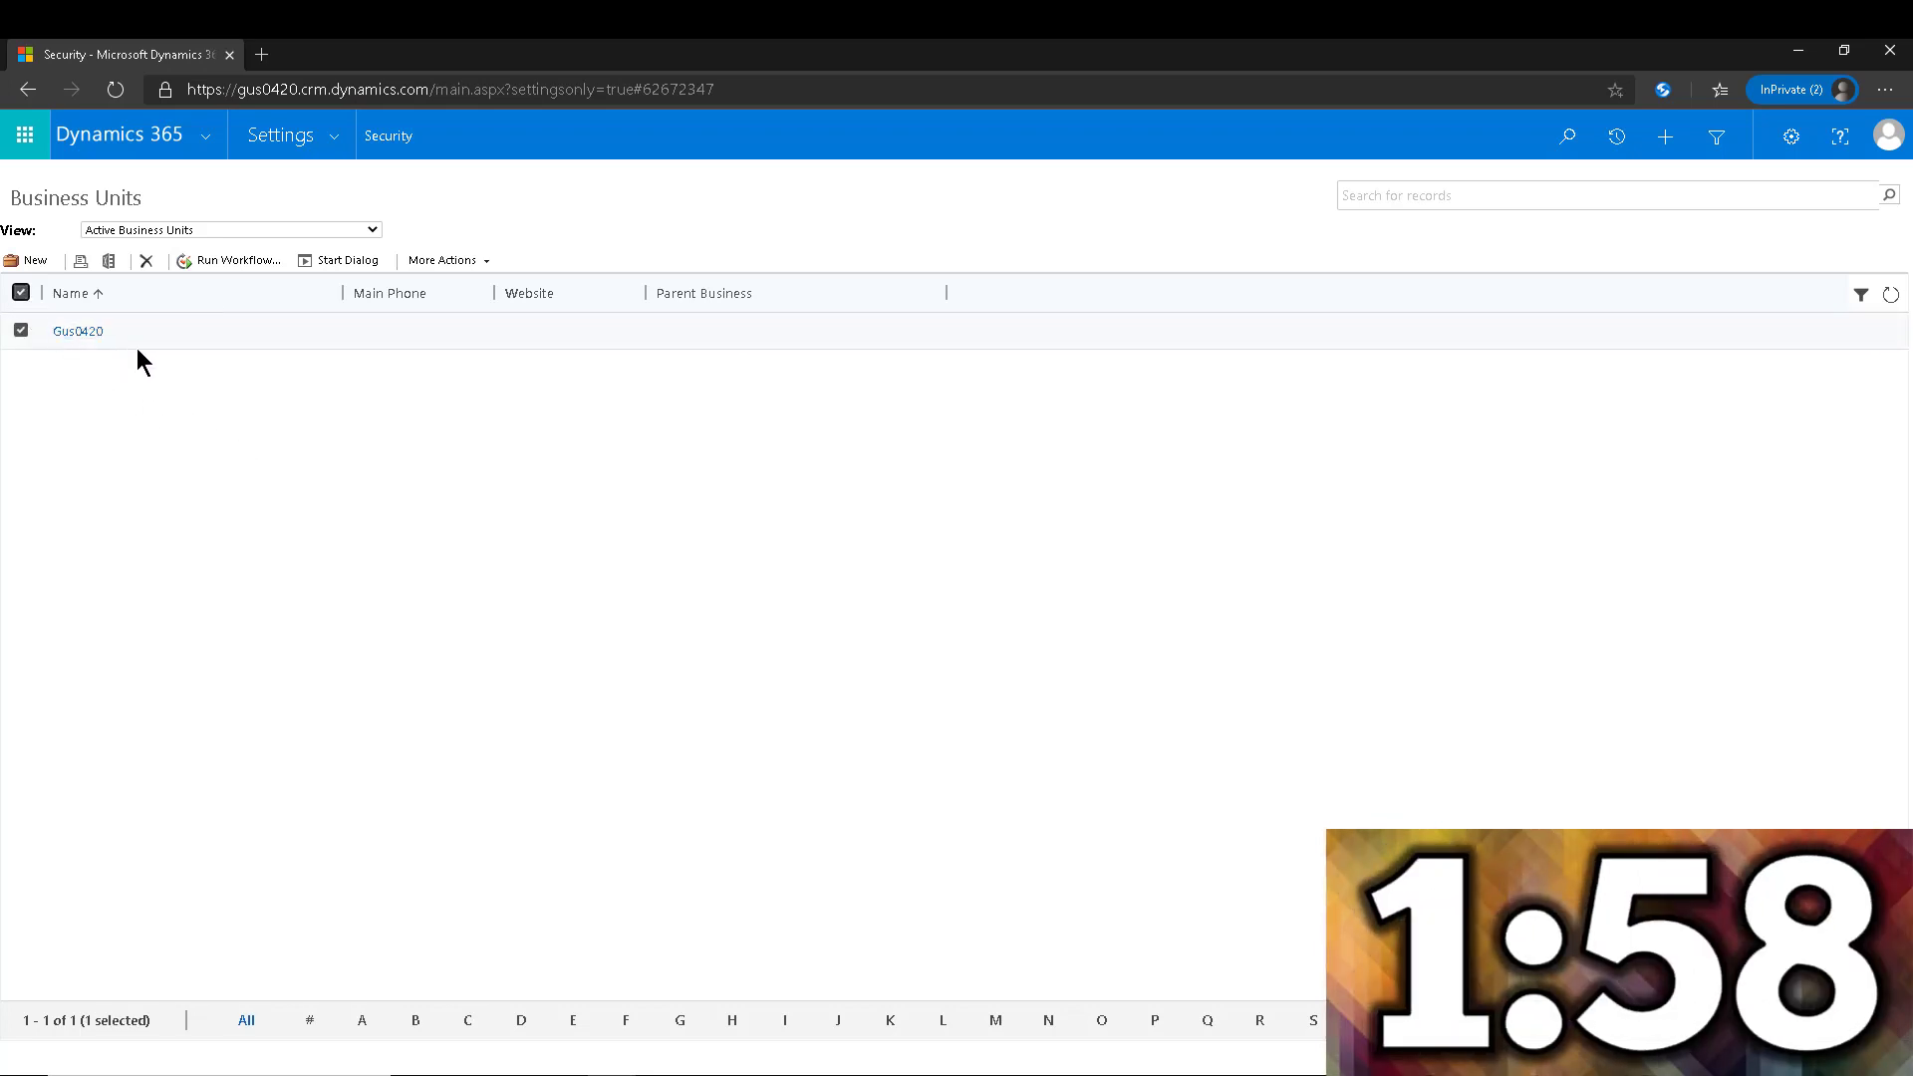
left_click(108, 262)
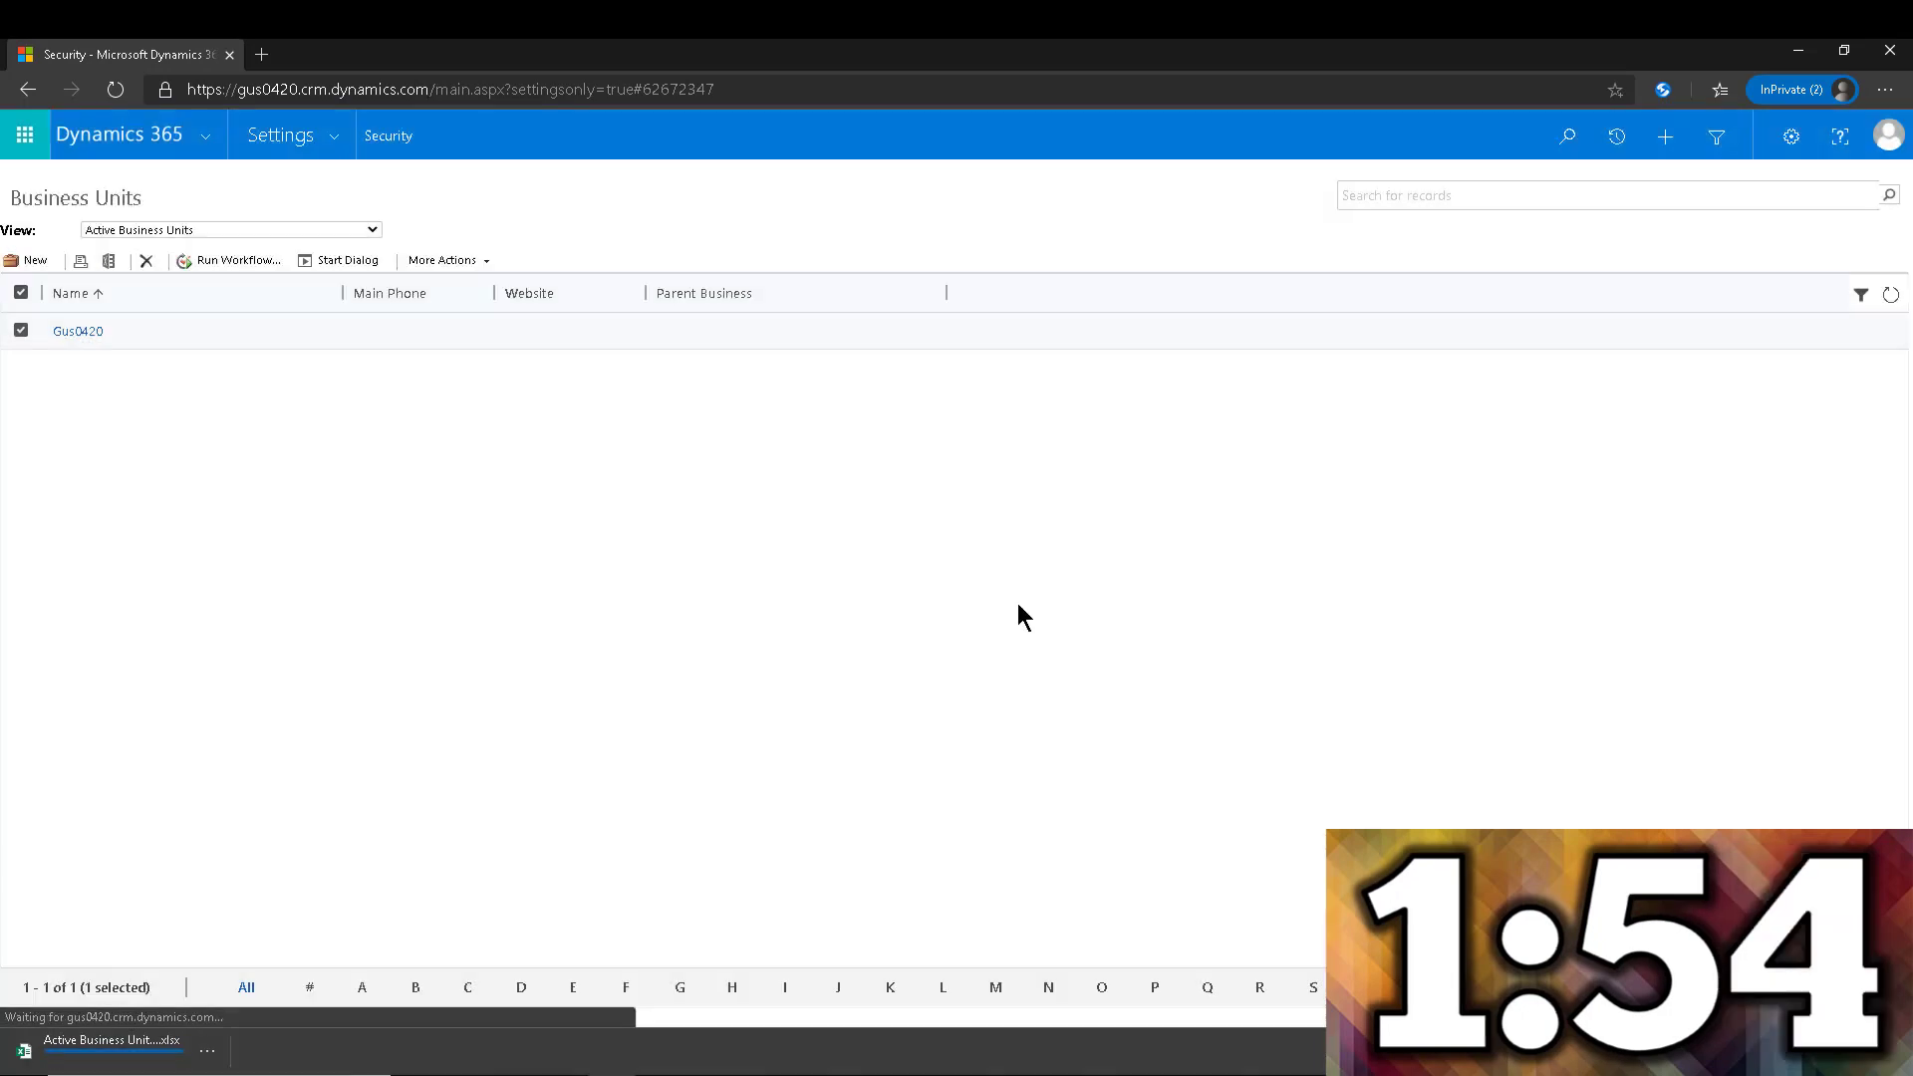
left_click(112, 1046)
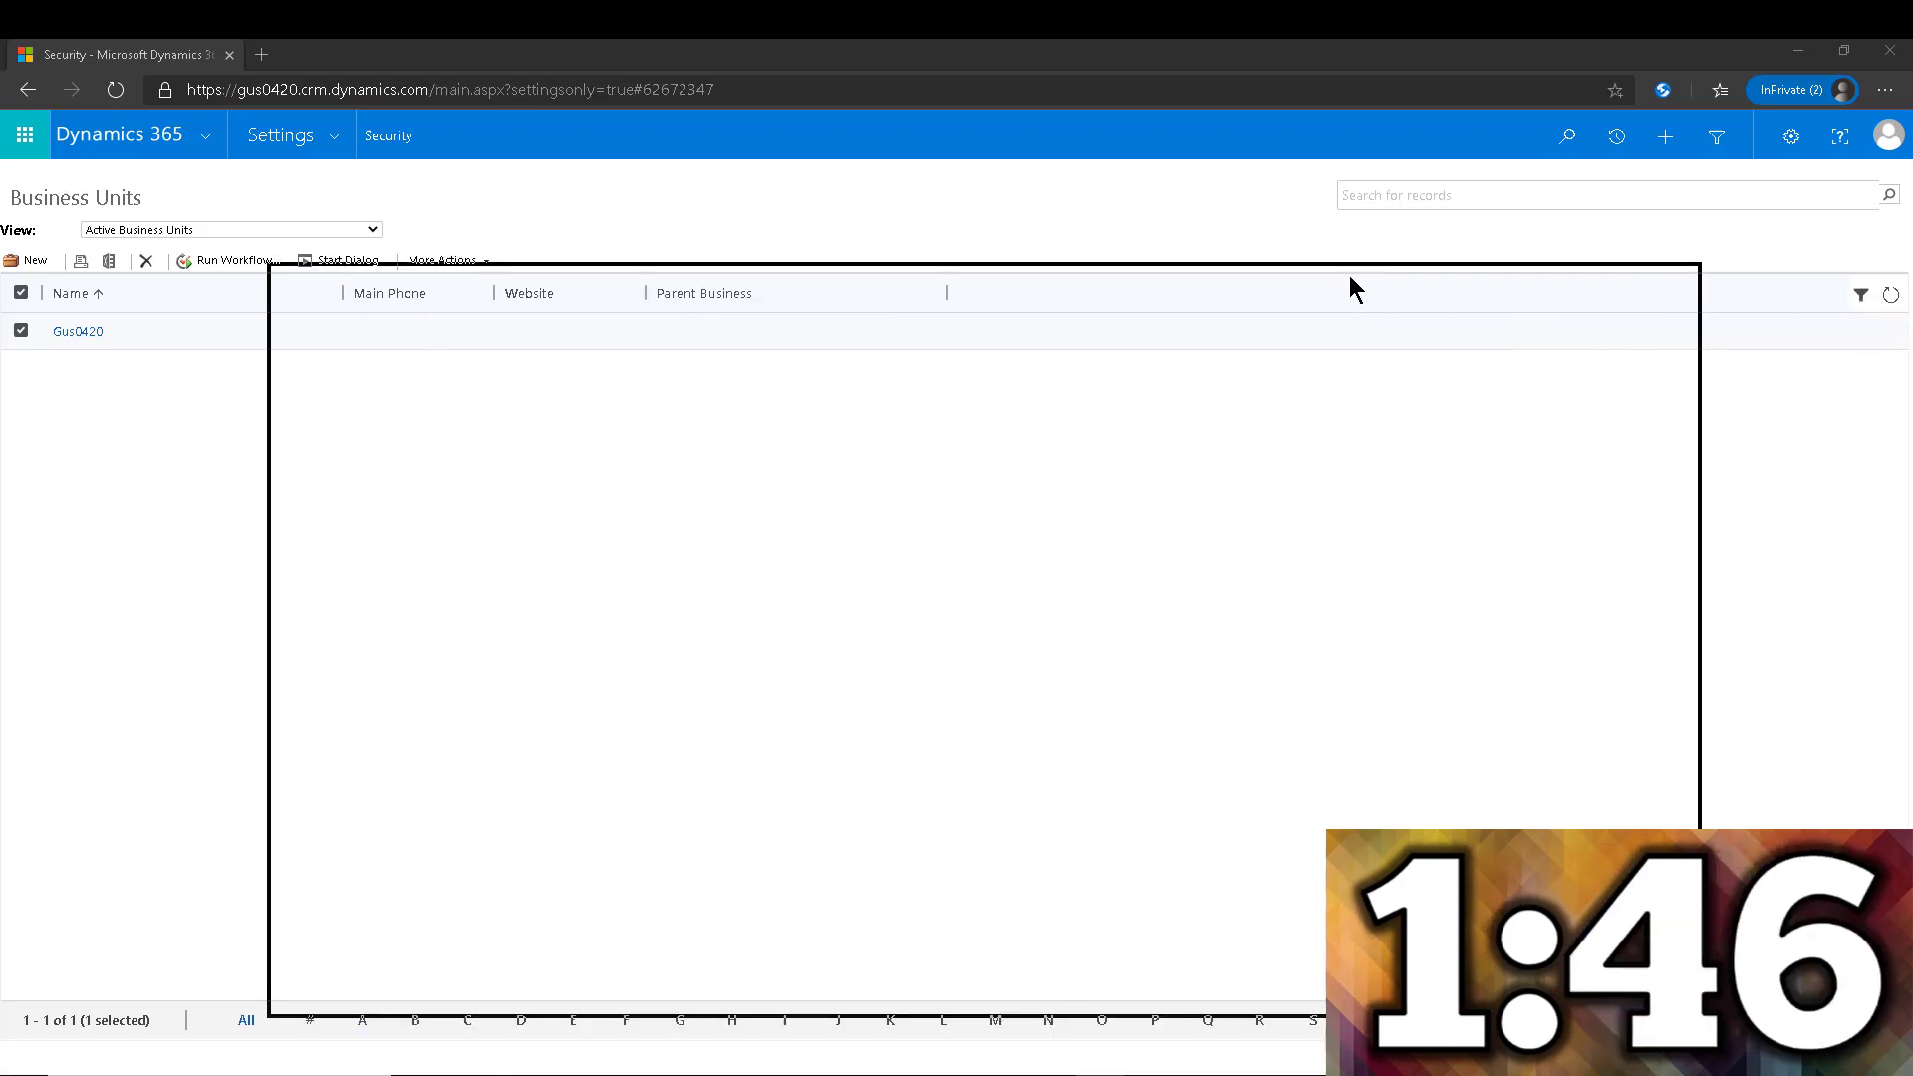
Enable editing and replace the name Gus0420 with Charlie in the workbook
left_click(1628, 283)
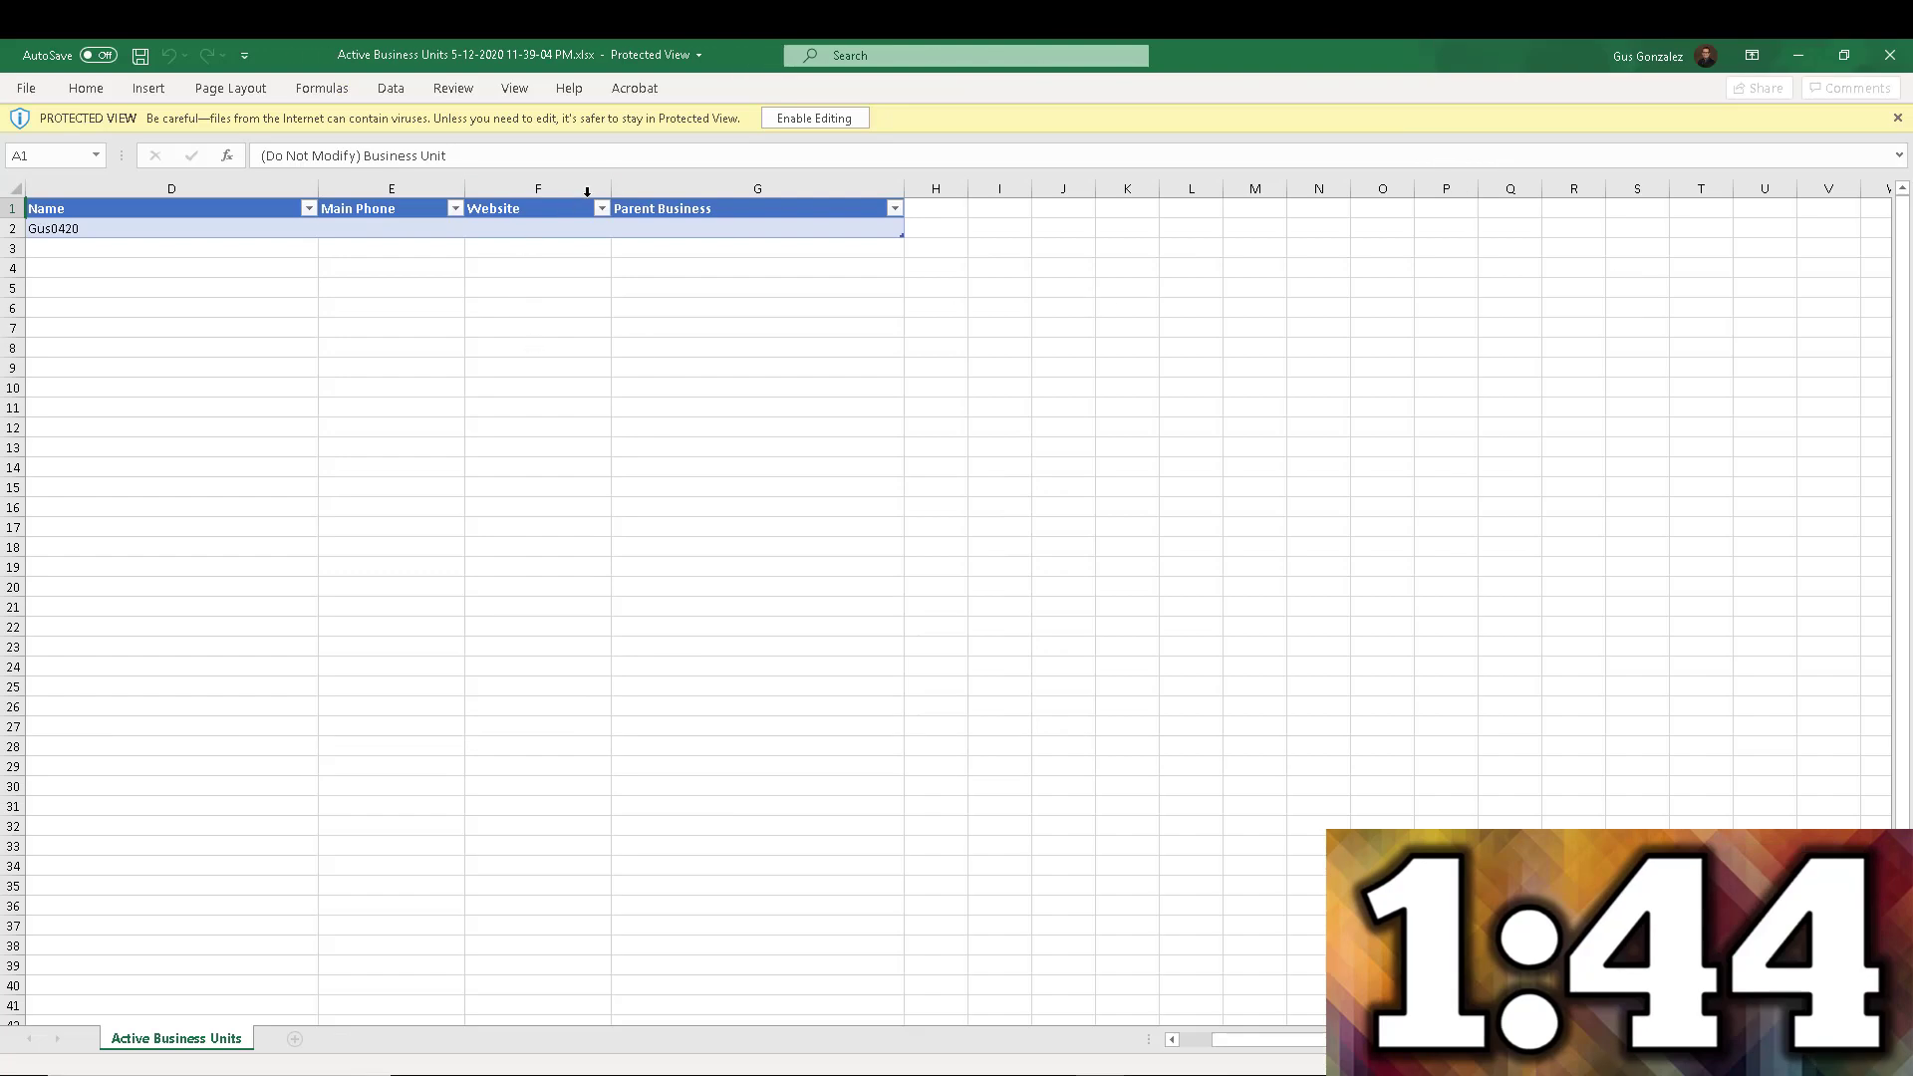
left_click(815, 119)
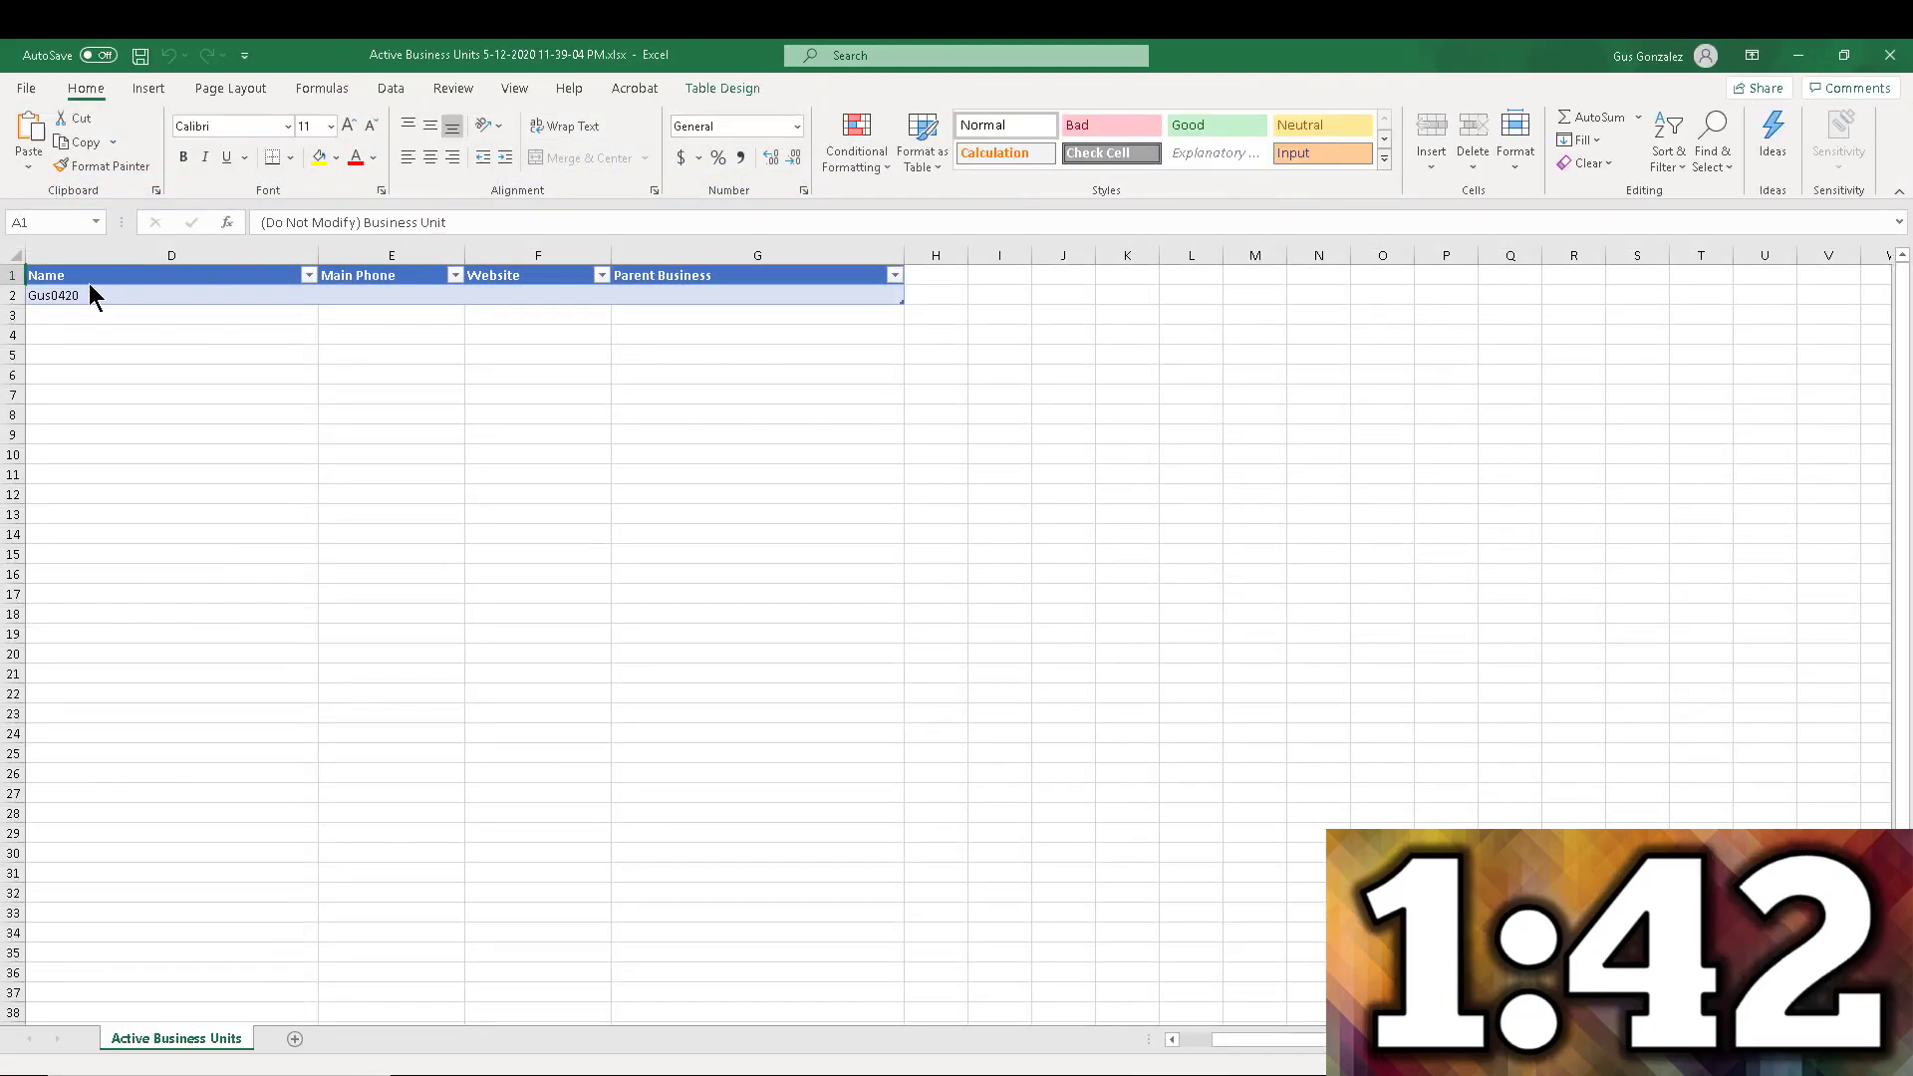
left_click(90, 296)
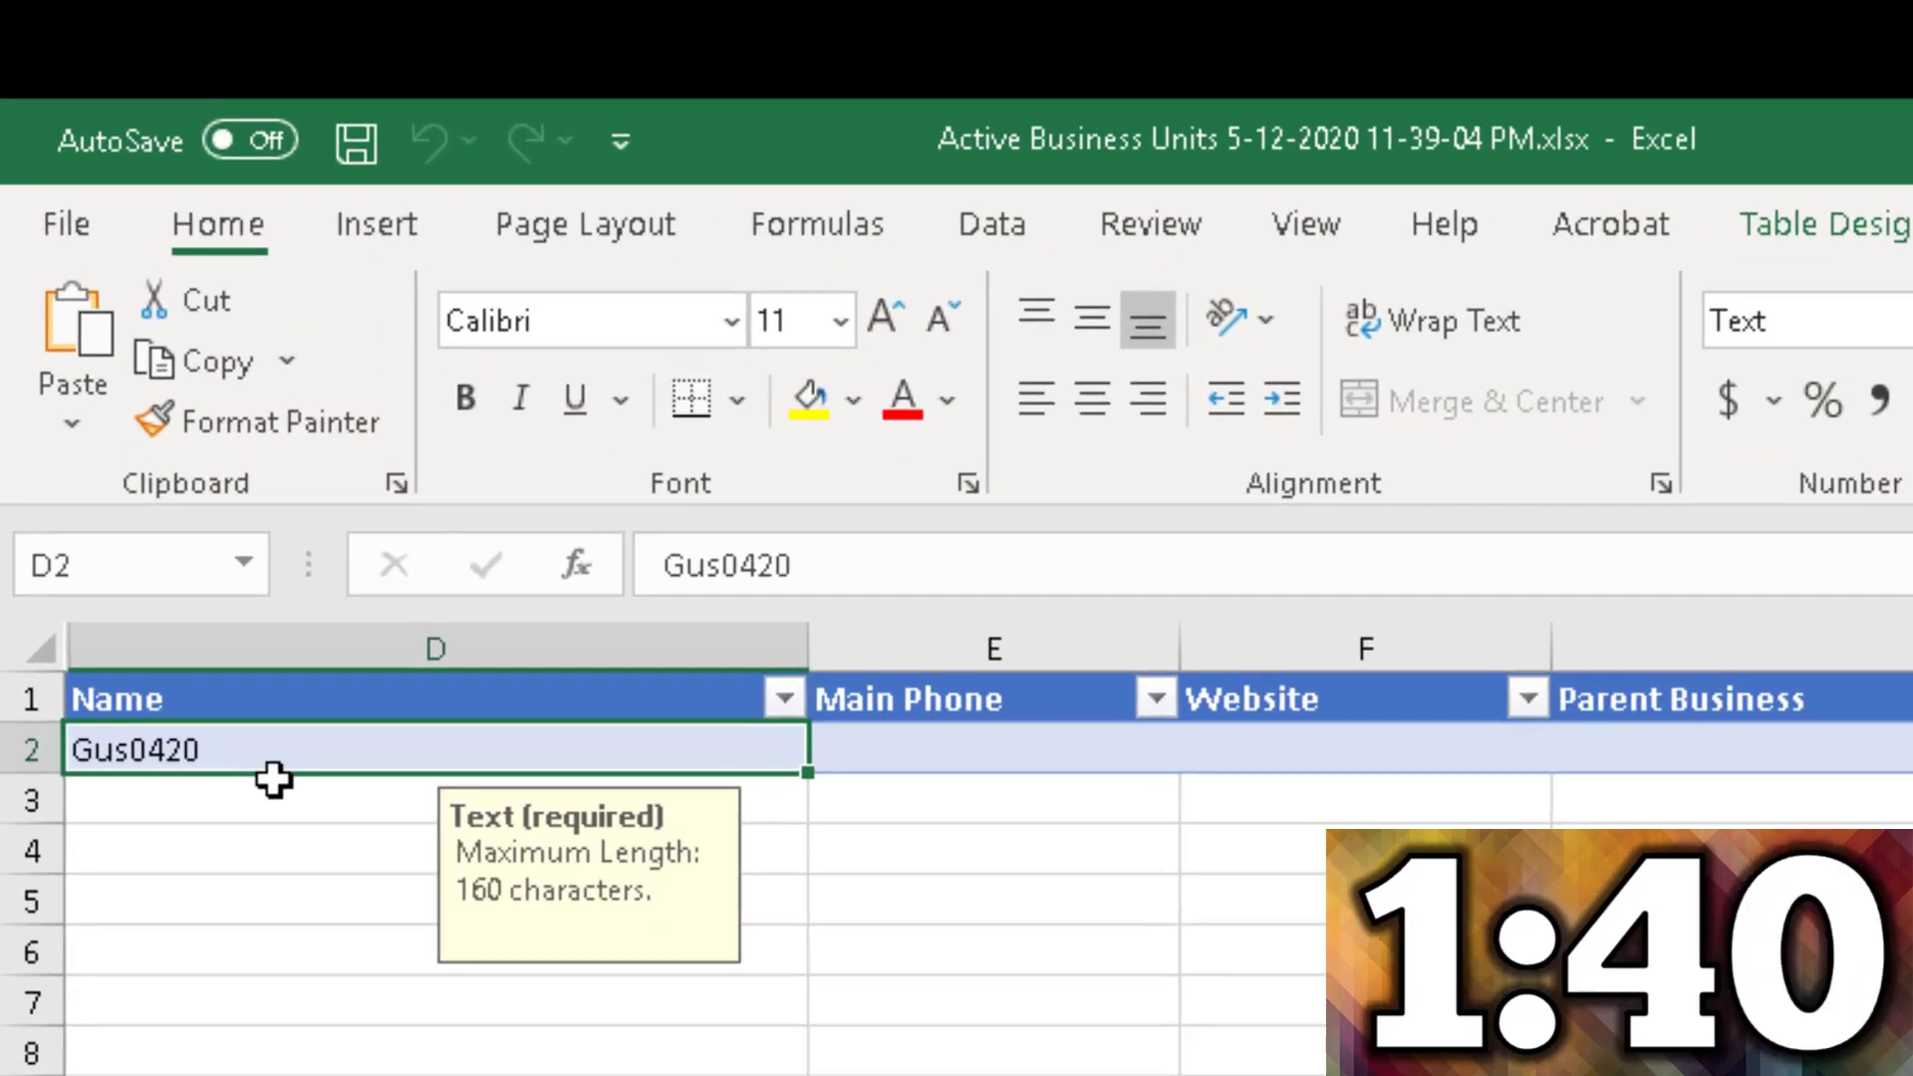
type("Charlie")
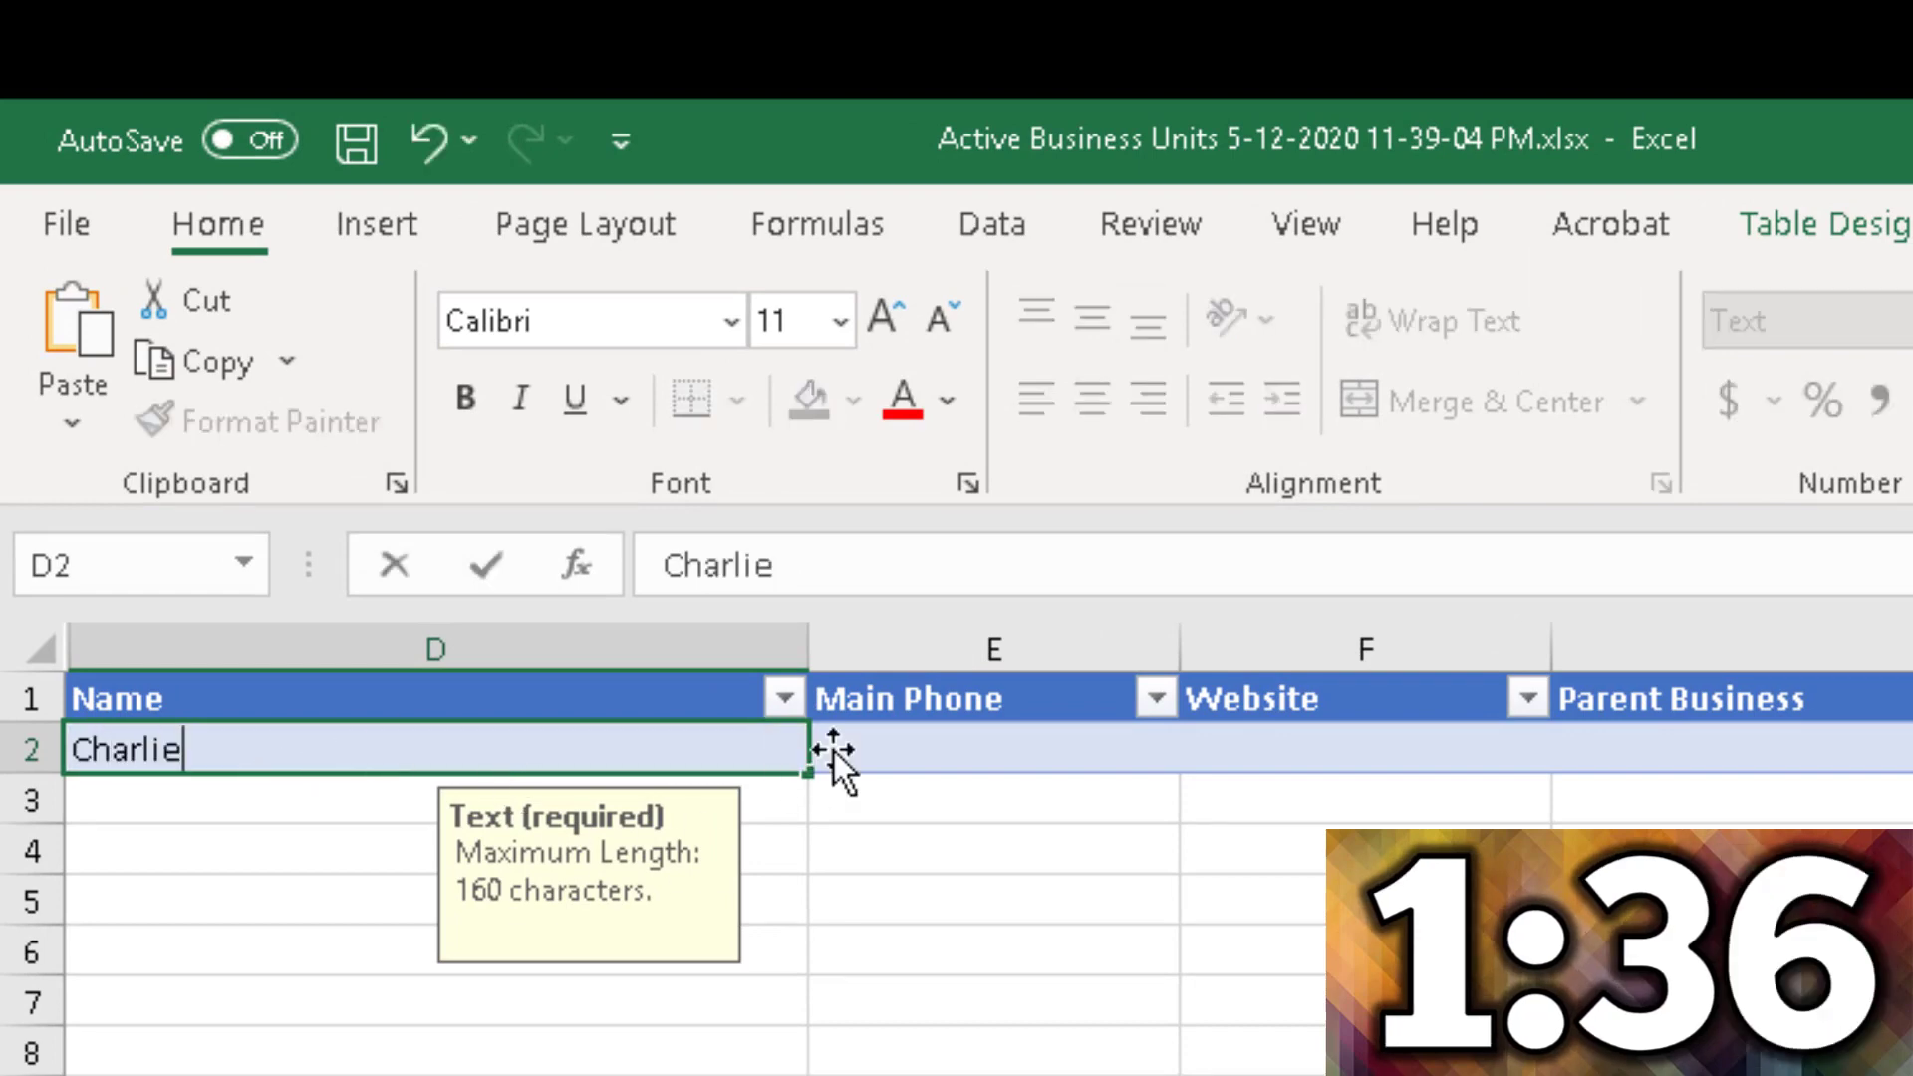
left_click(896, 749)
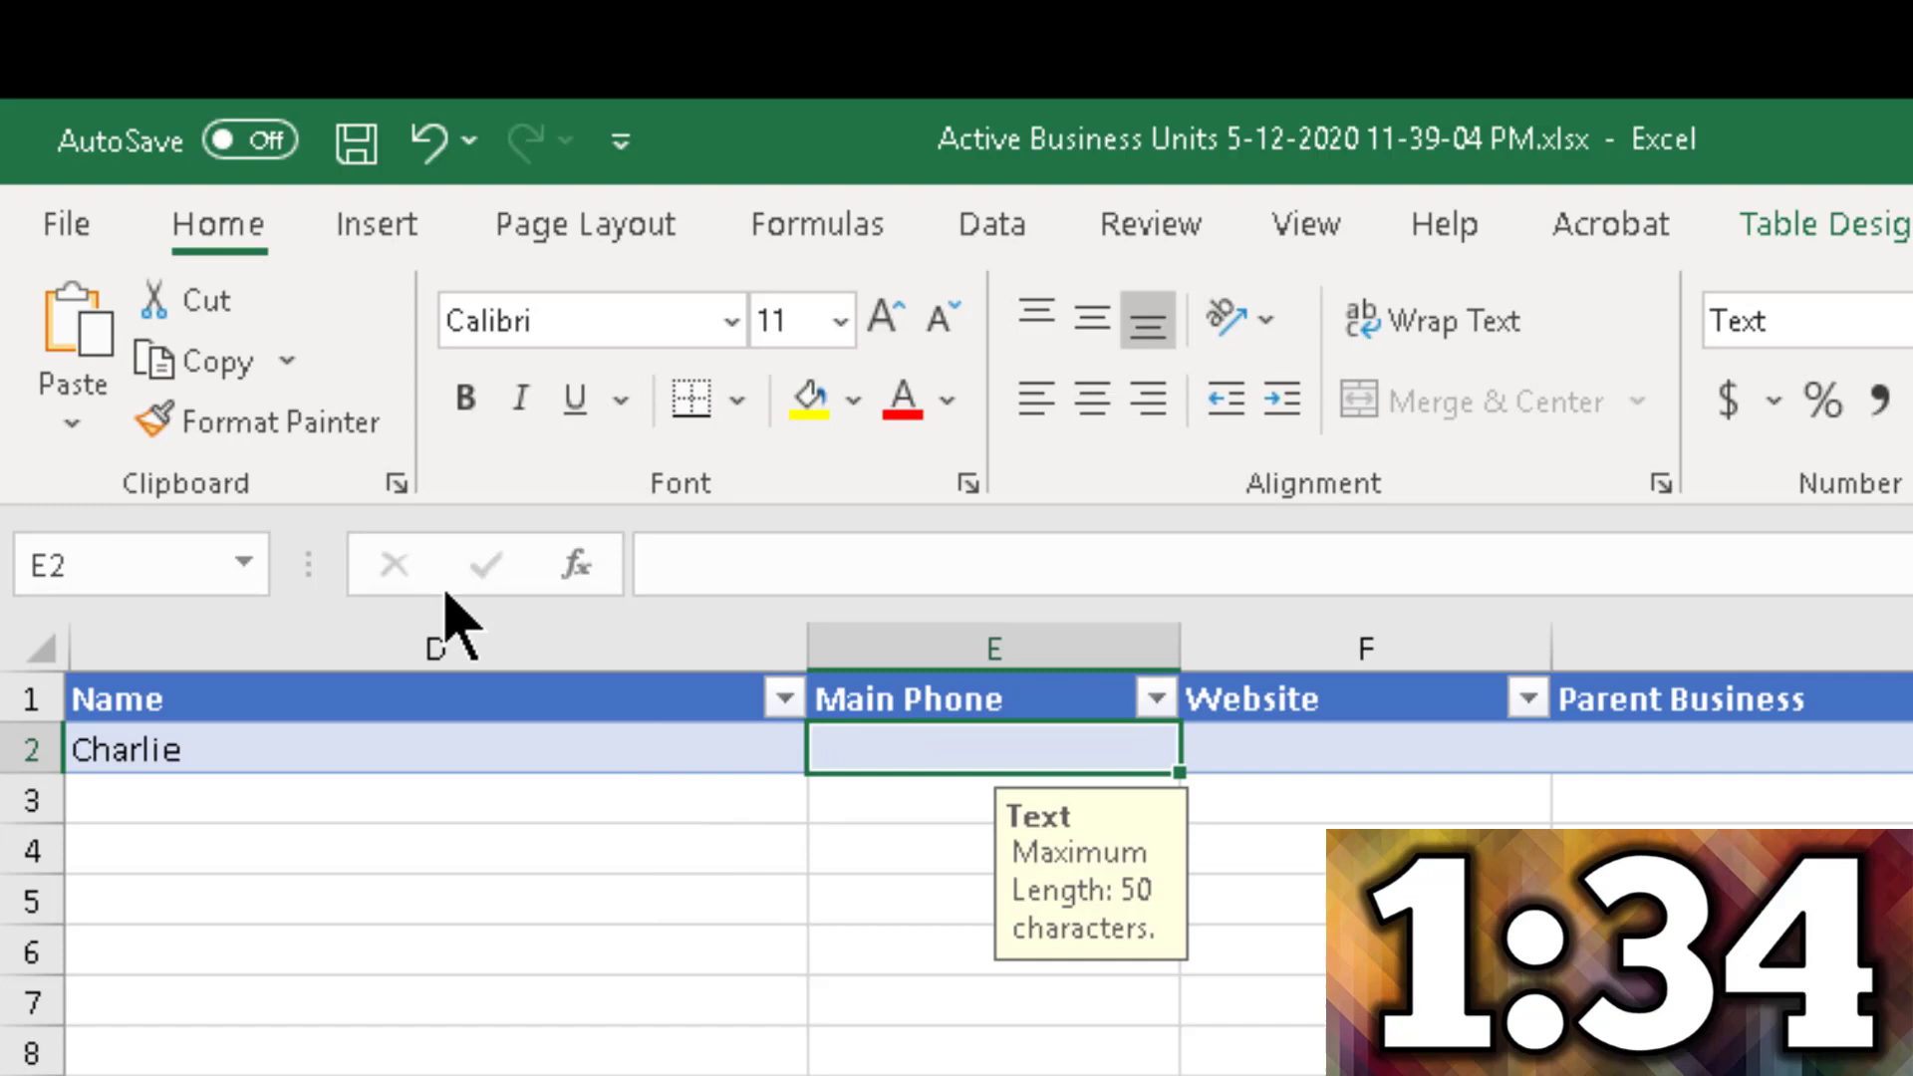
Save the workbook to the Desktop with Save As
left_click(66, 223)
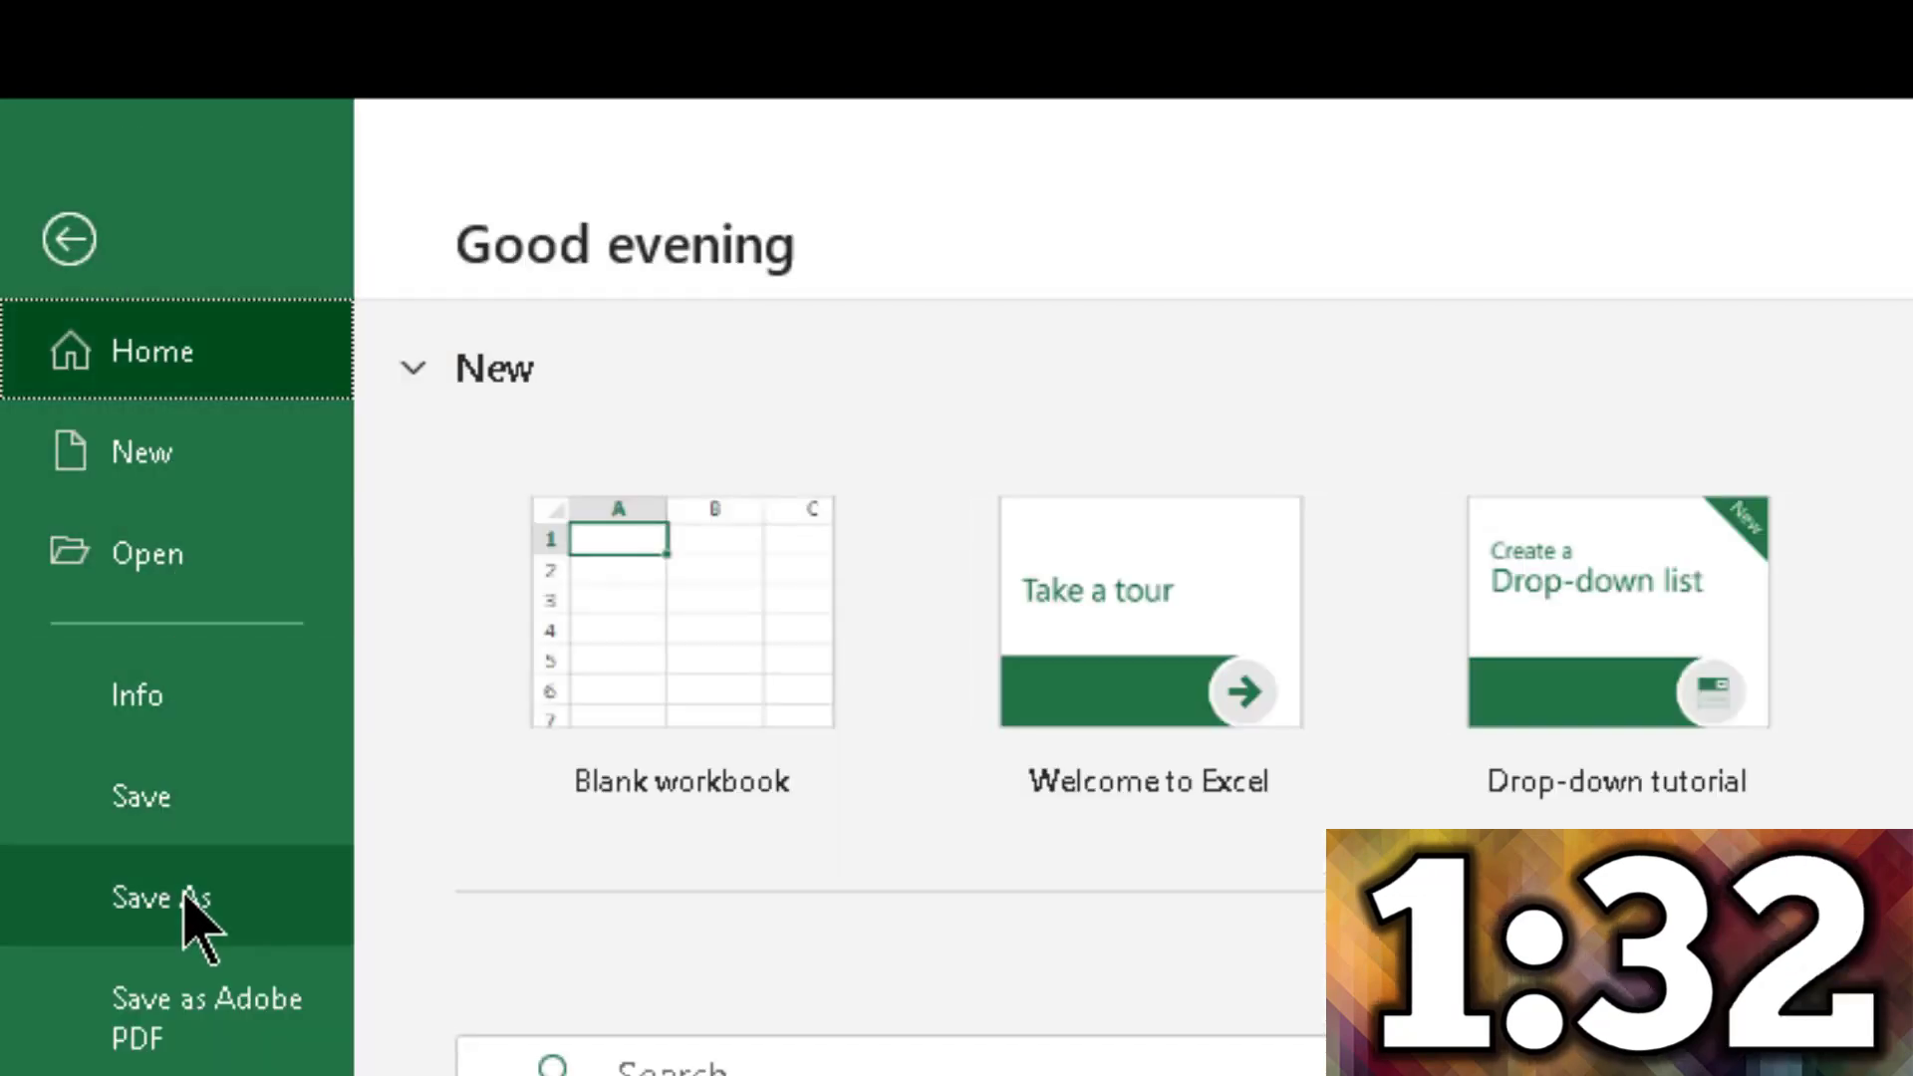
left_click(190, 901)
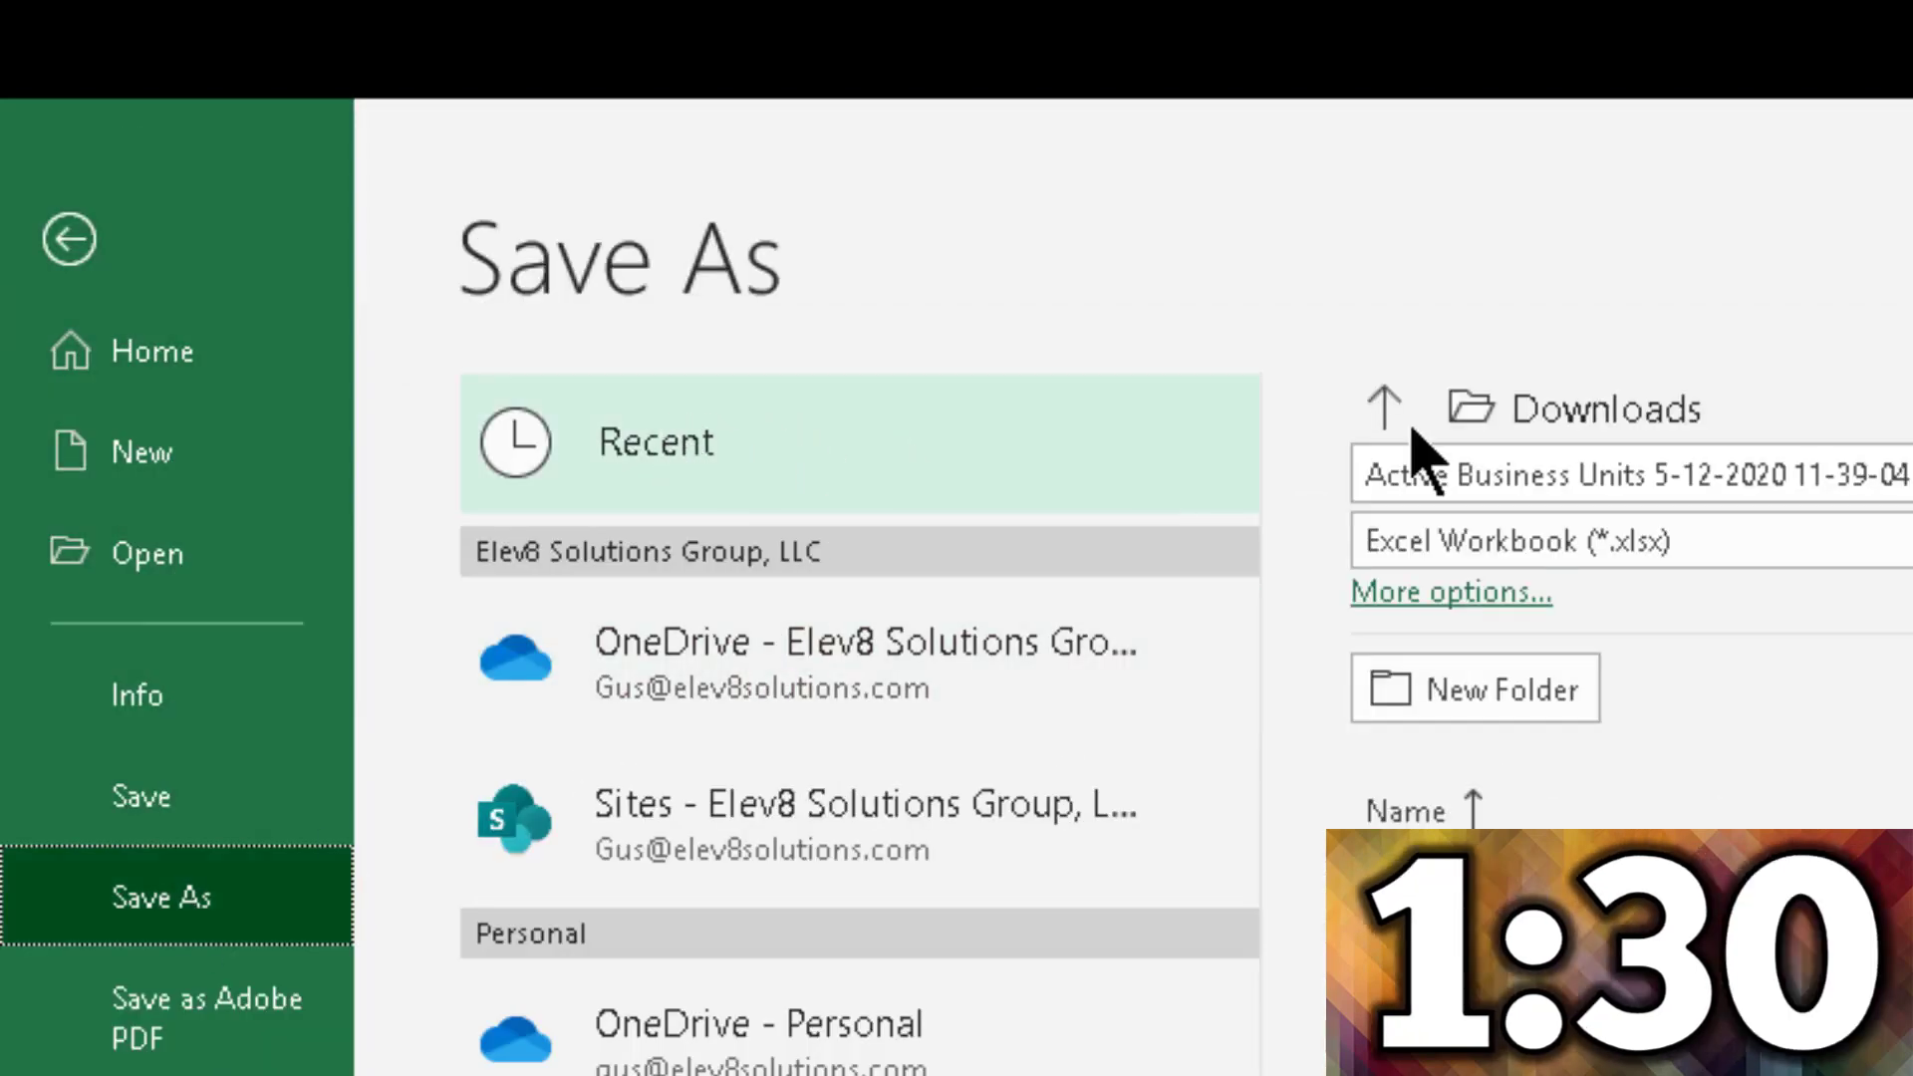
left_click(1391, 417)
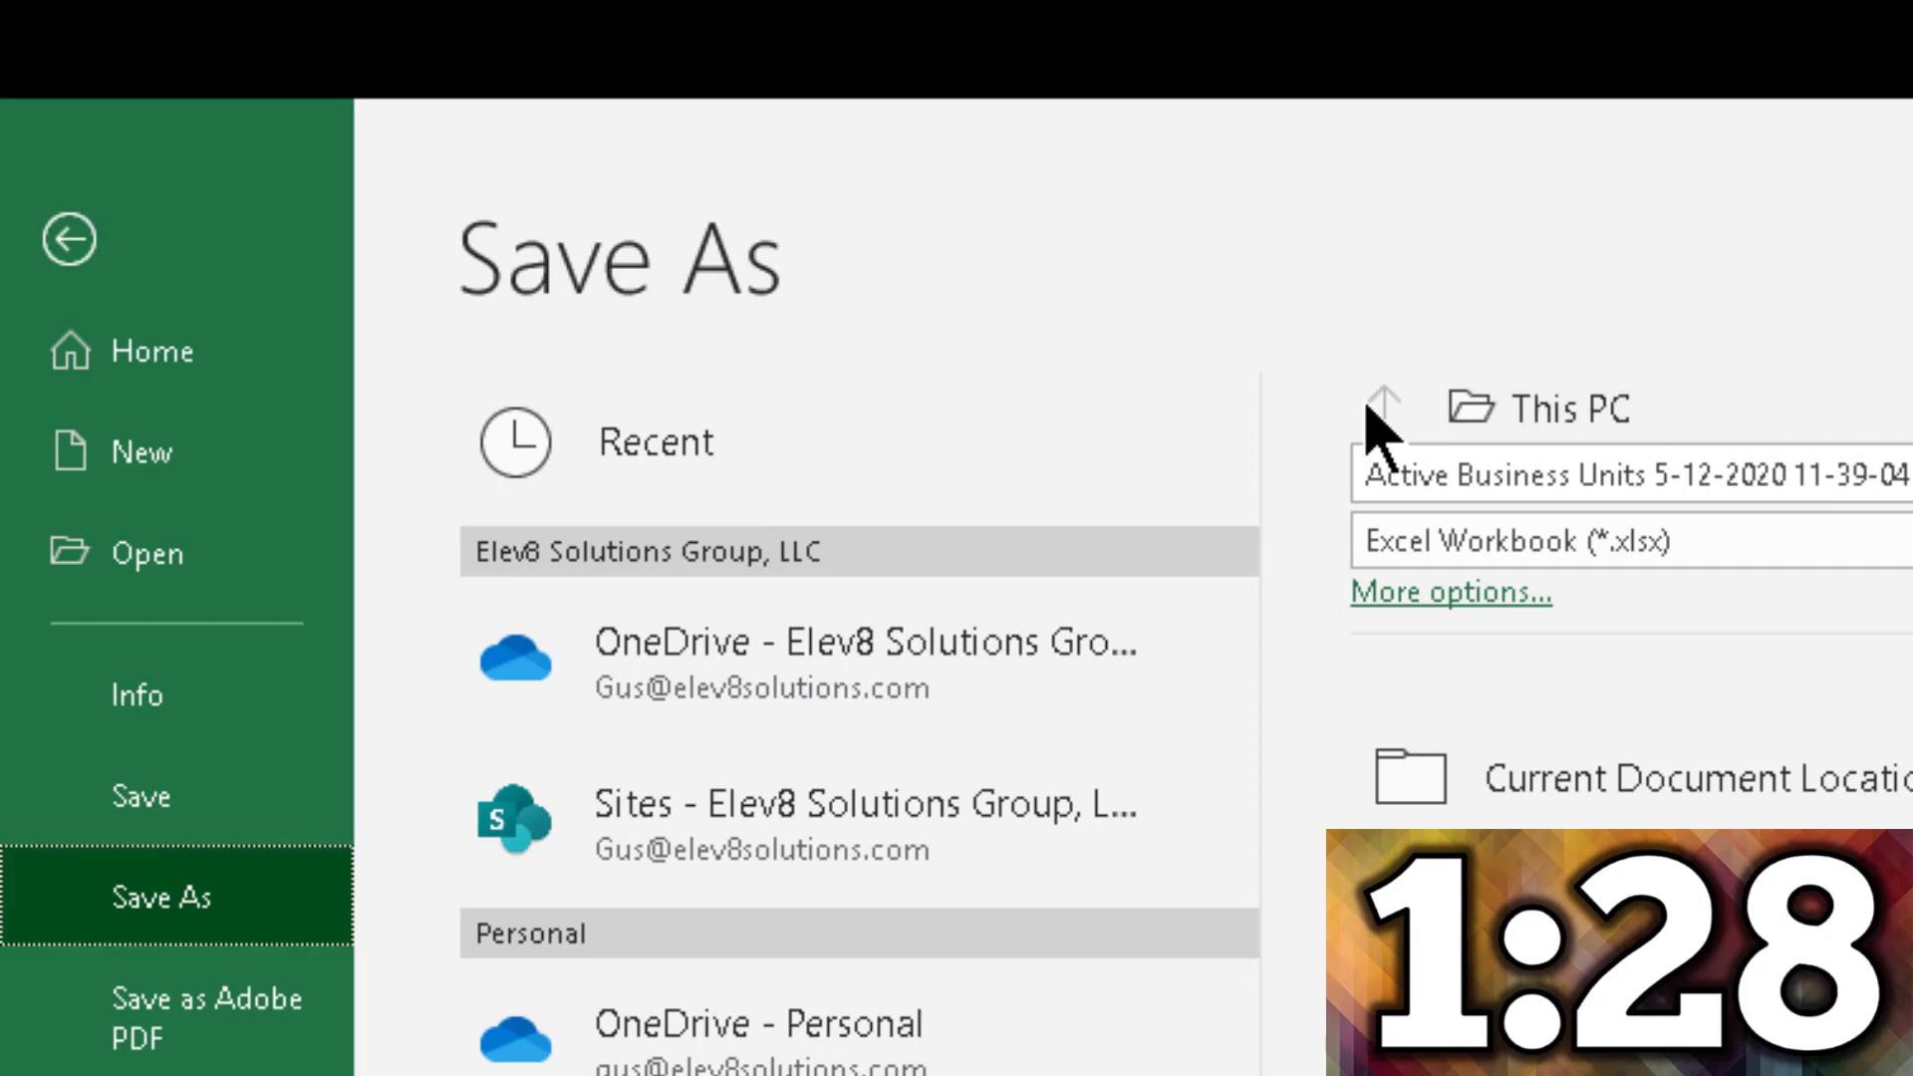
left_click(1495, 877)
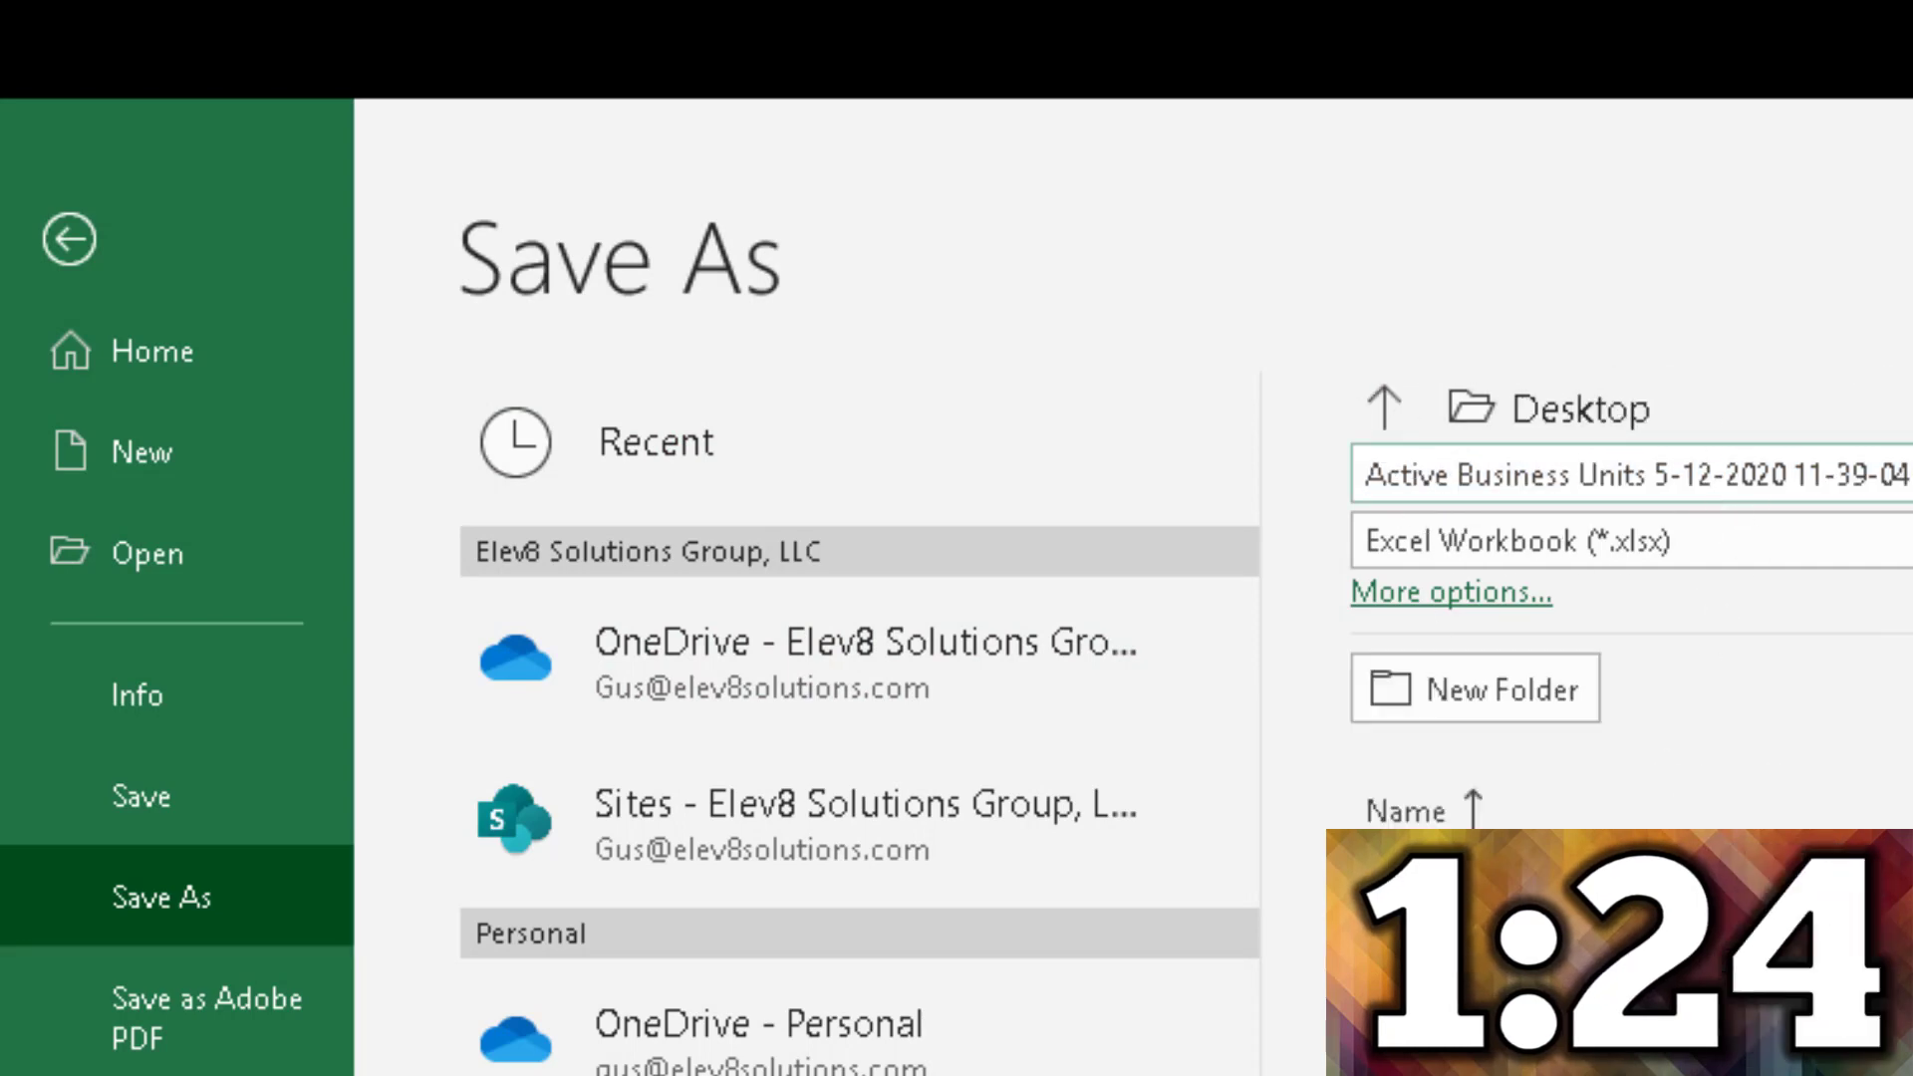
key("Return")
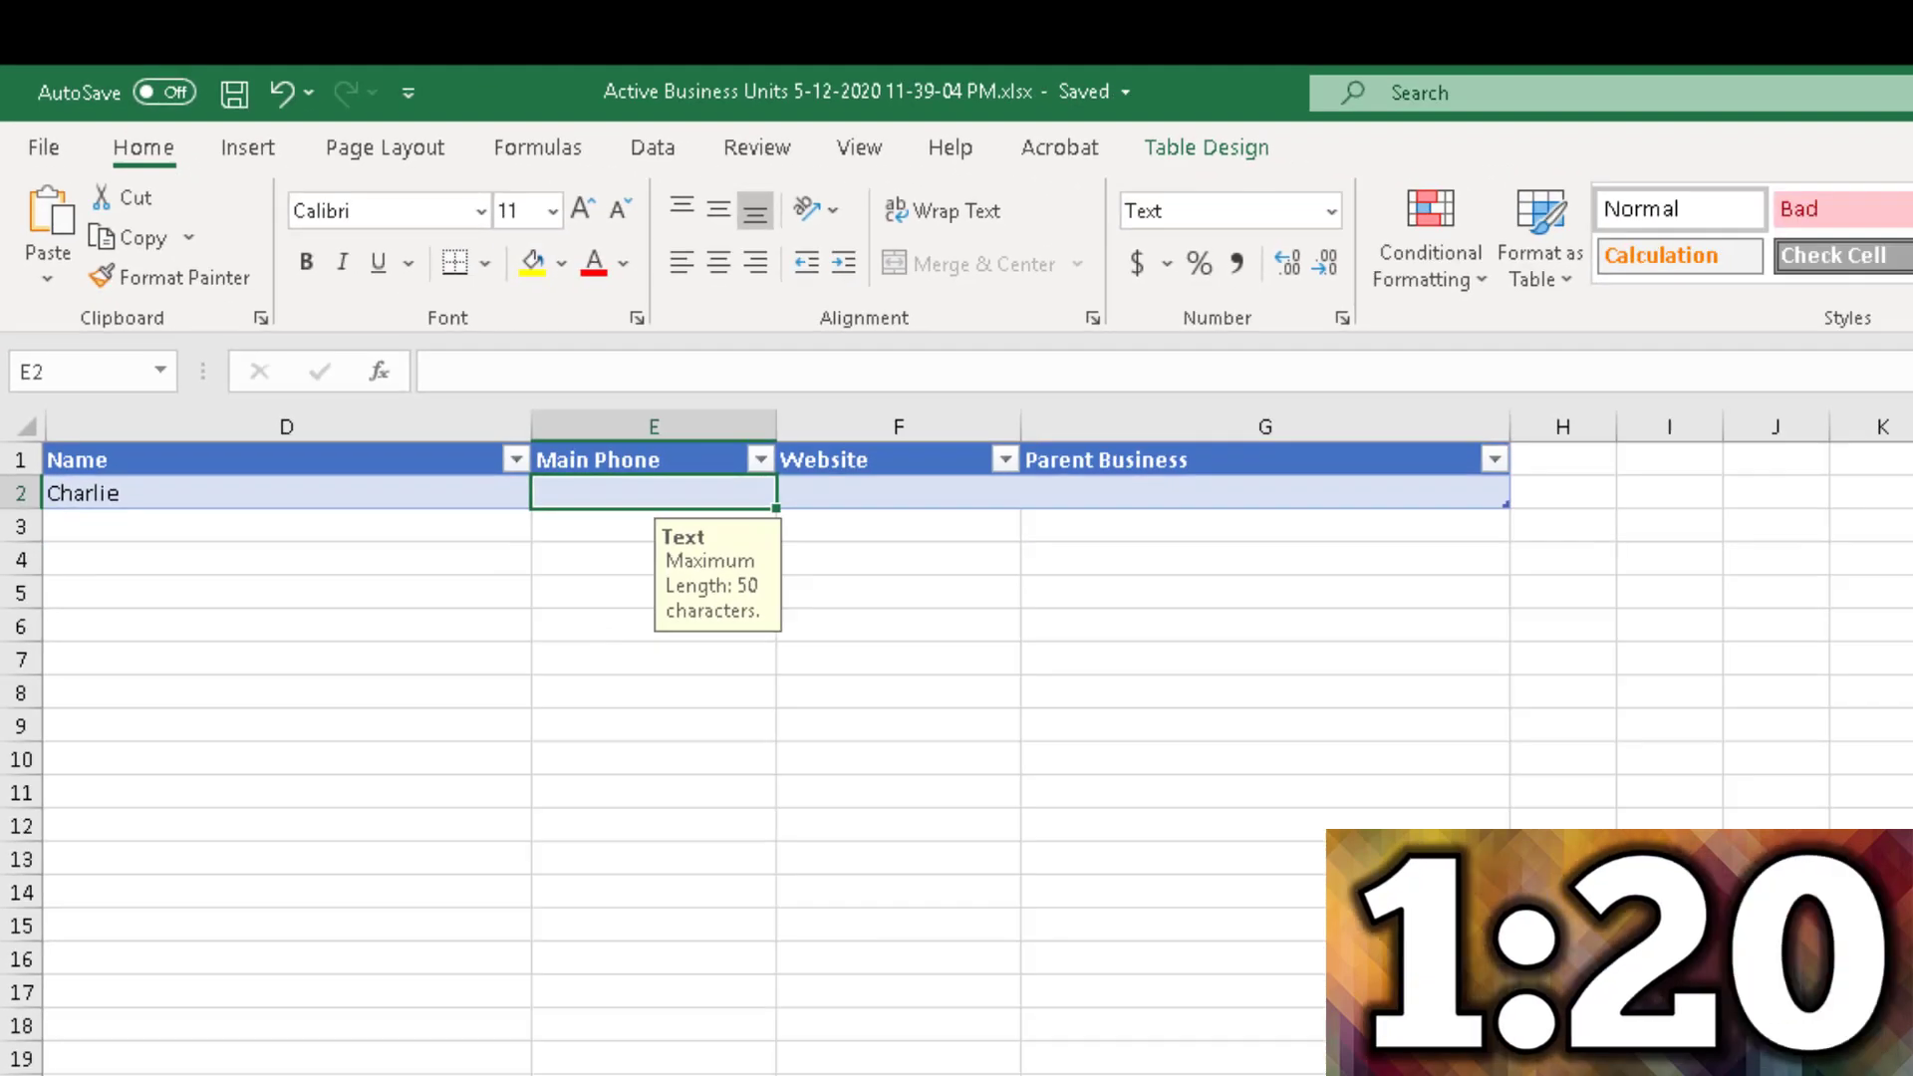
Back in Dynamics 365, start a new import from Settings > Data Management > Imports
mouse_move(643, 1072)
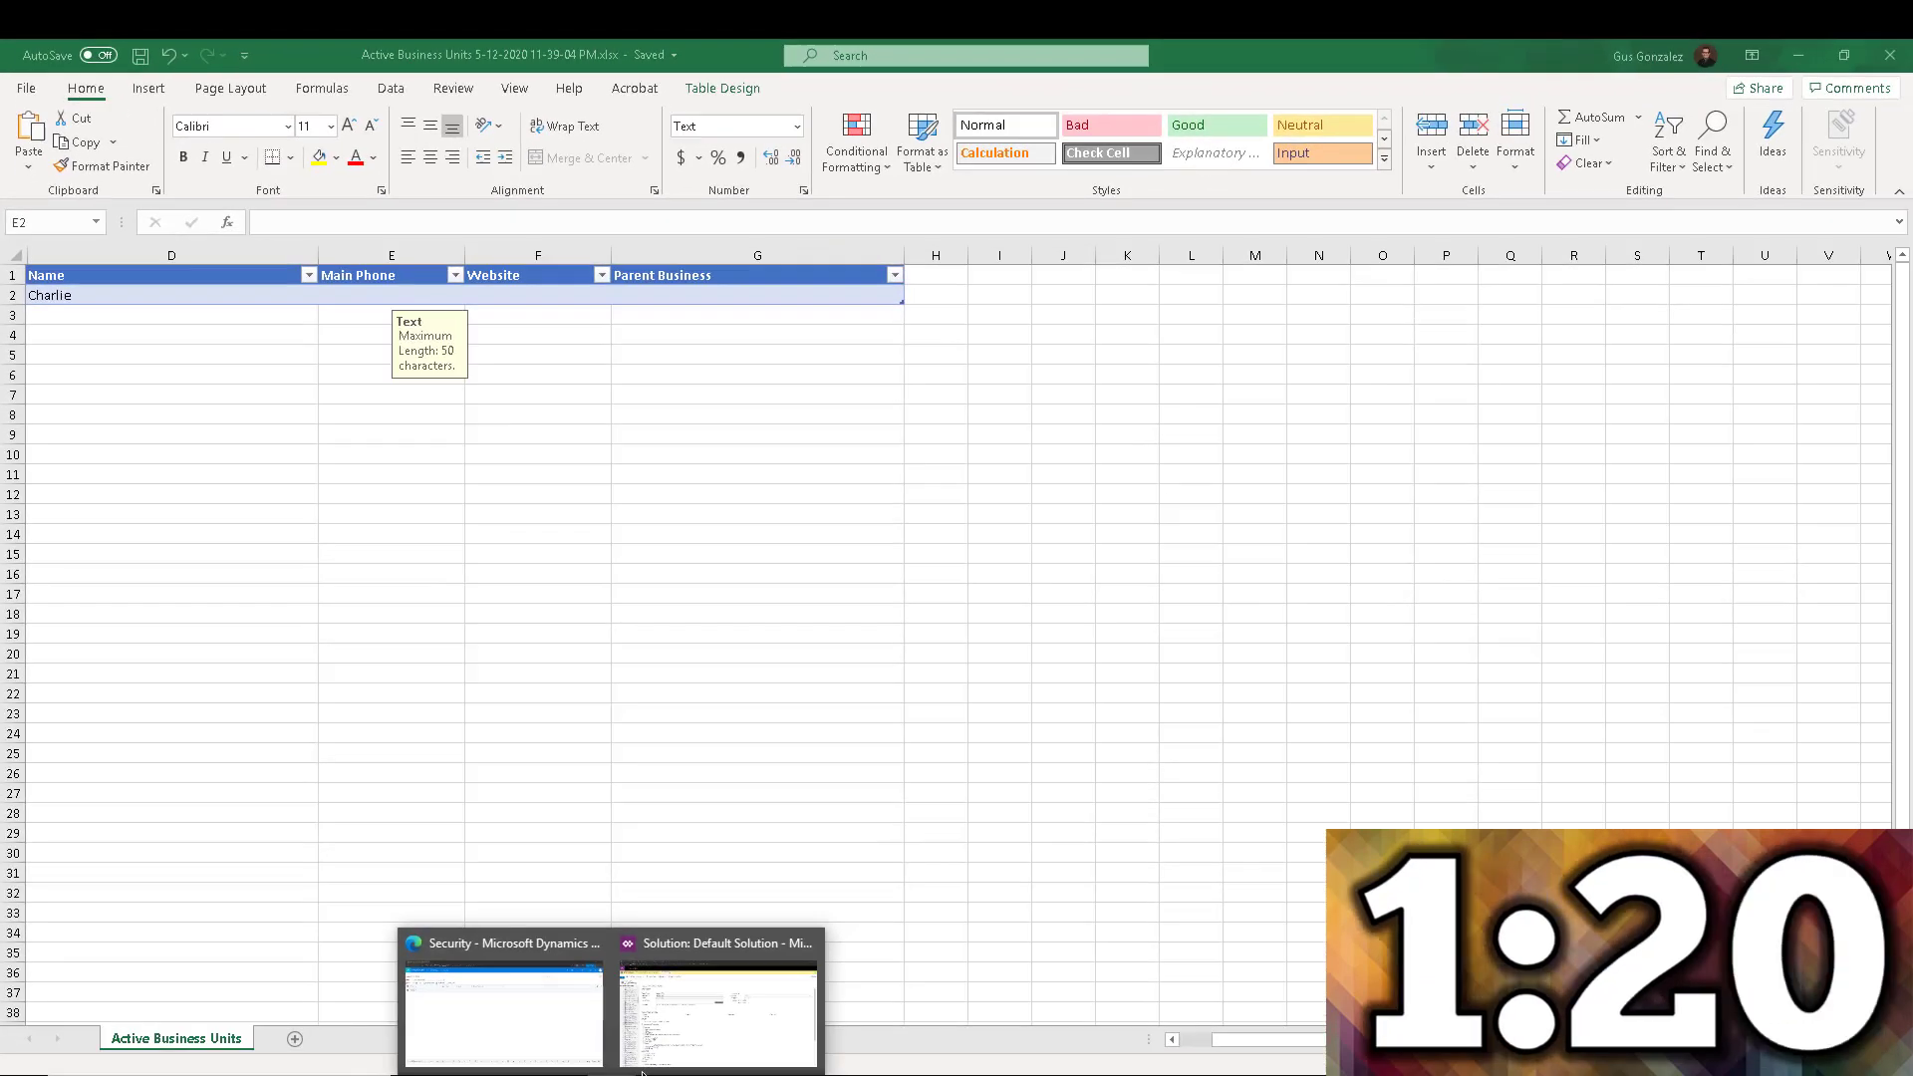
left_click(531, 1021)
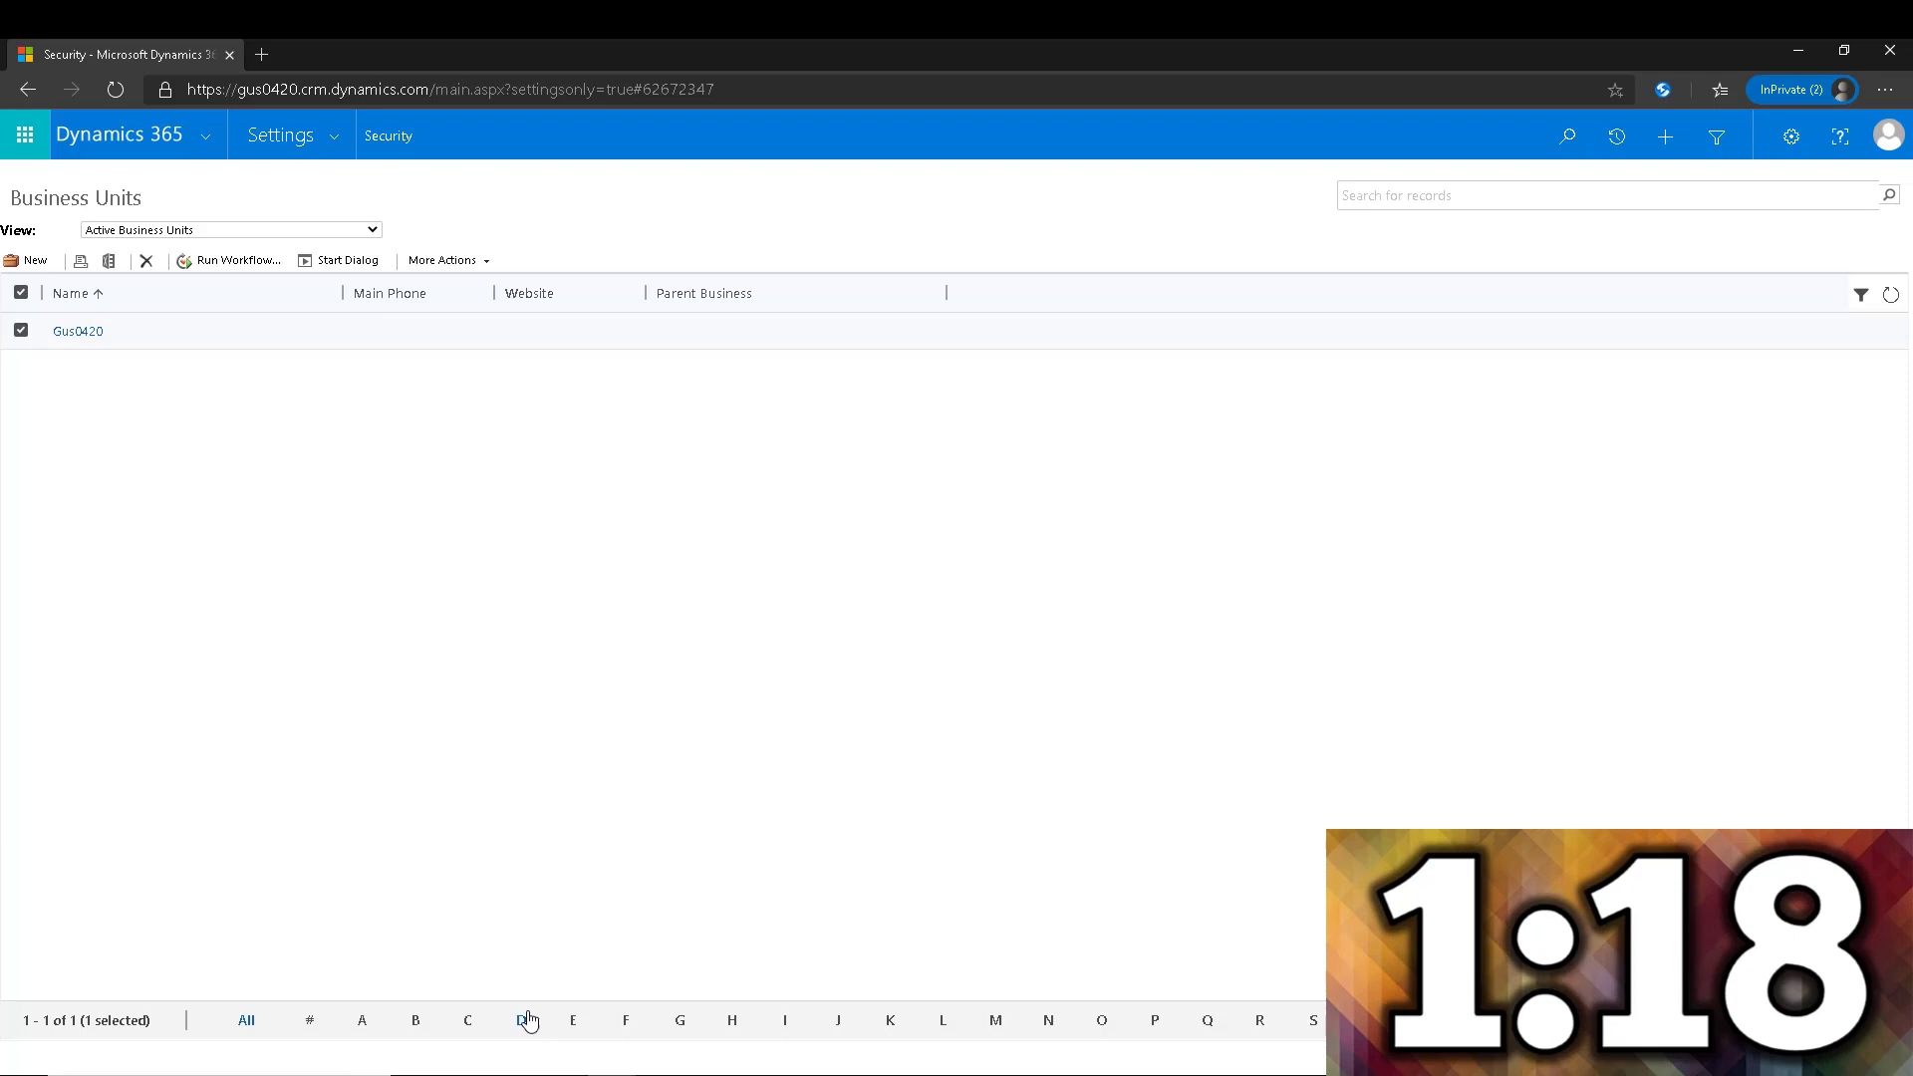
left_click(334, 139)
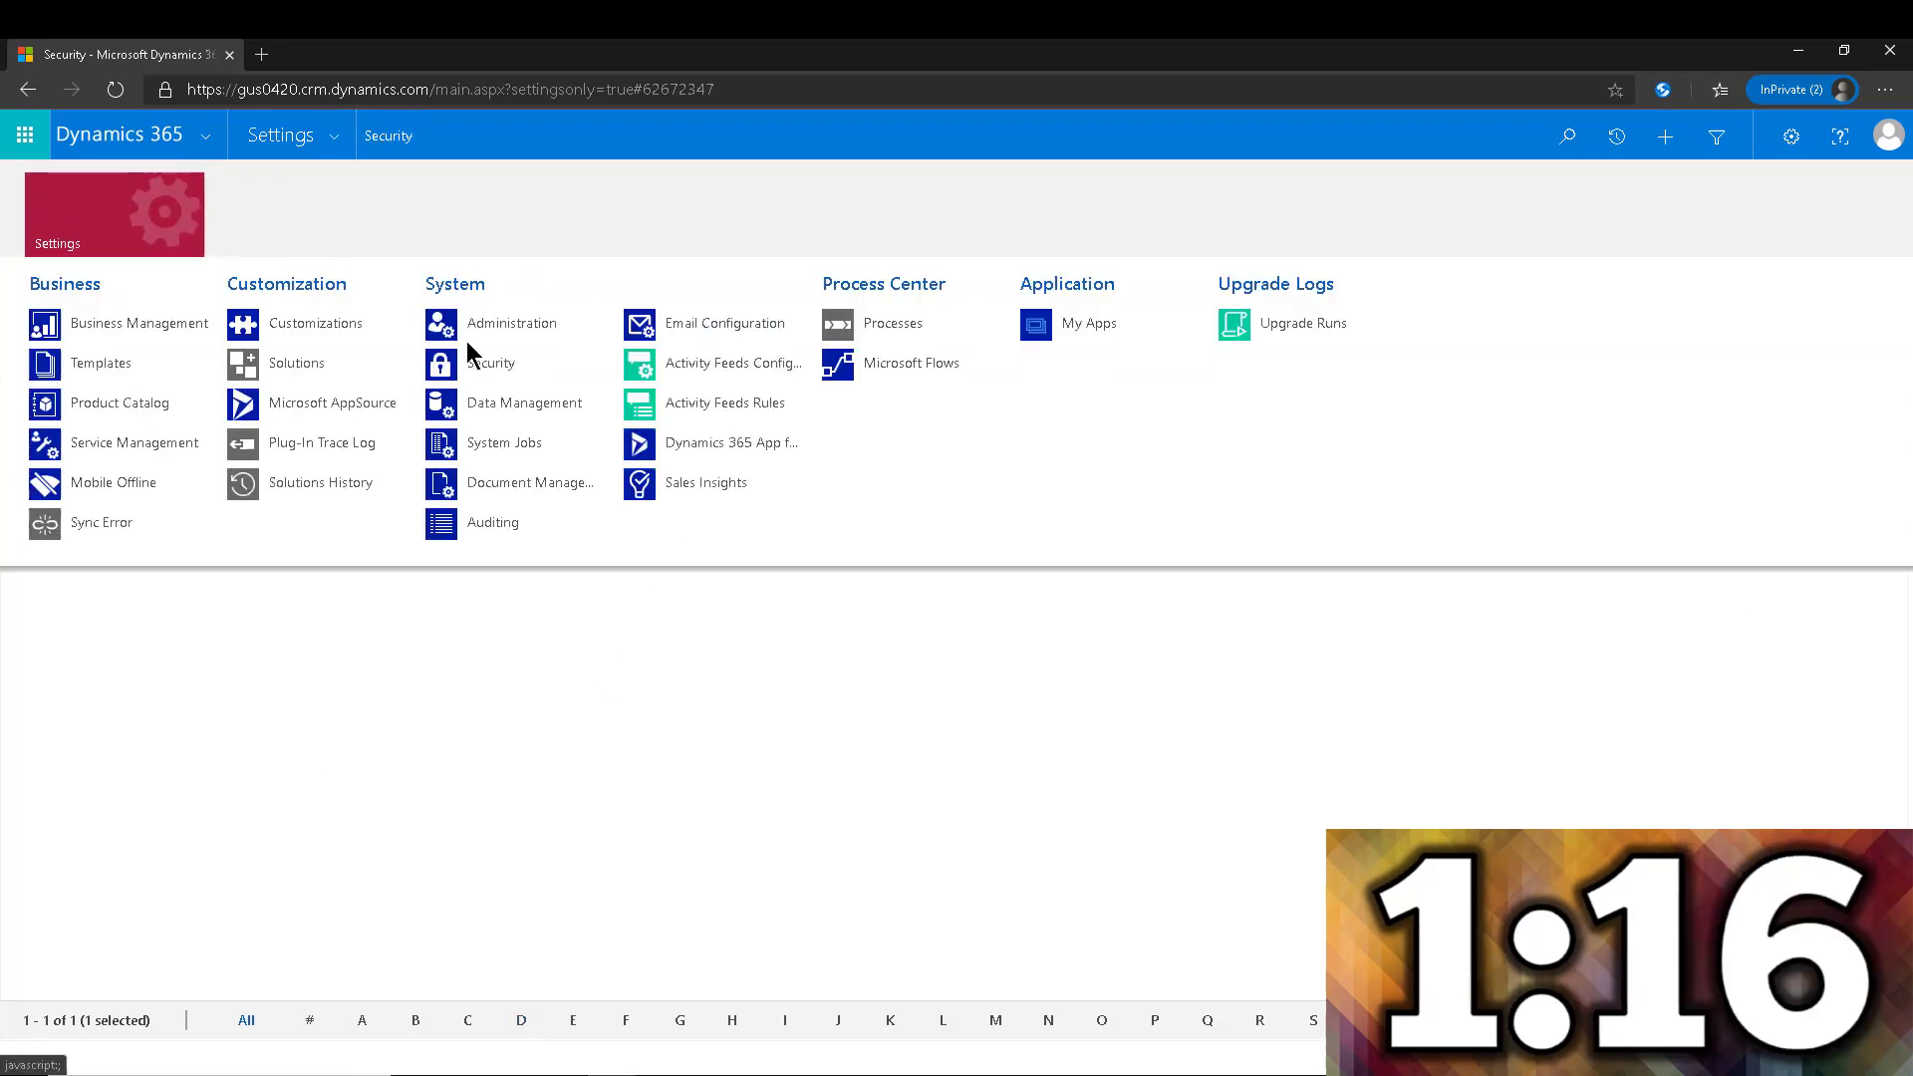
left_click(487, 399)
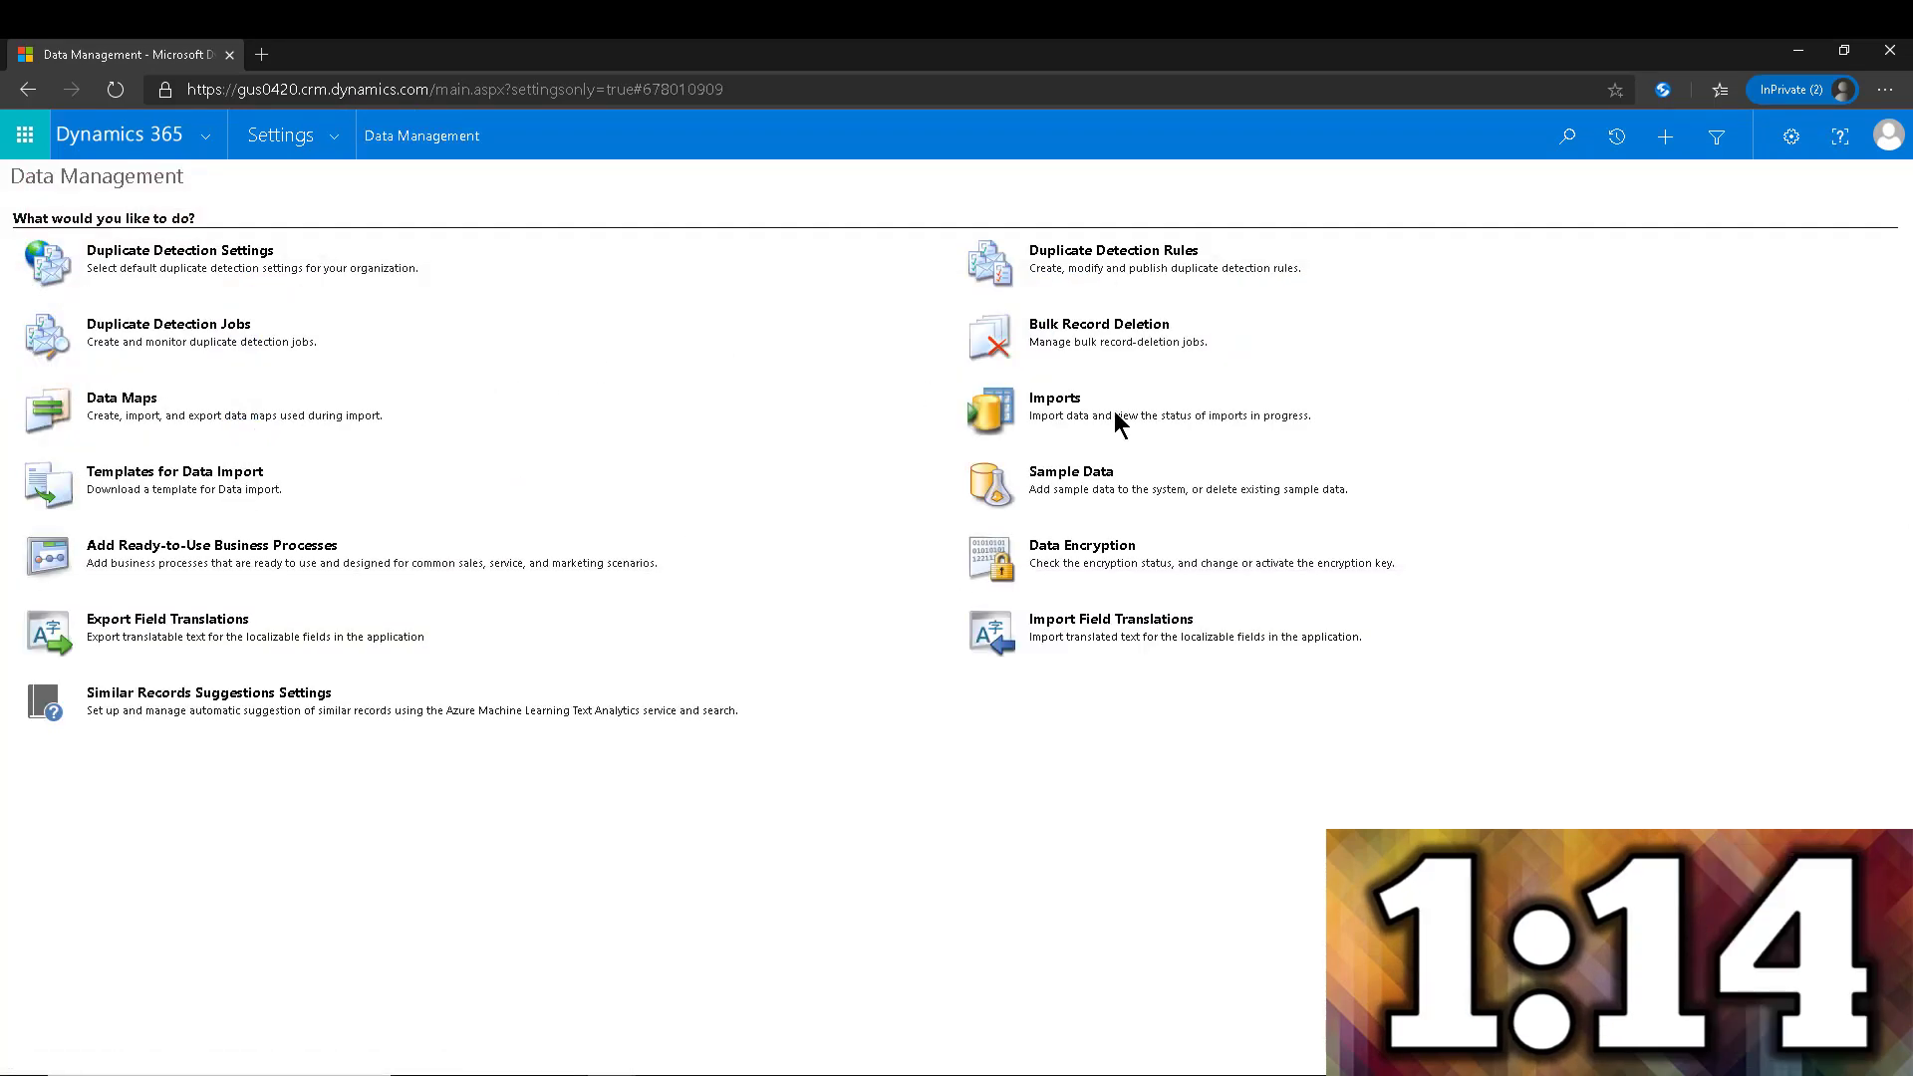
left_click(1060, 399)
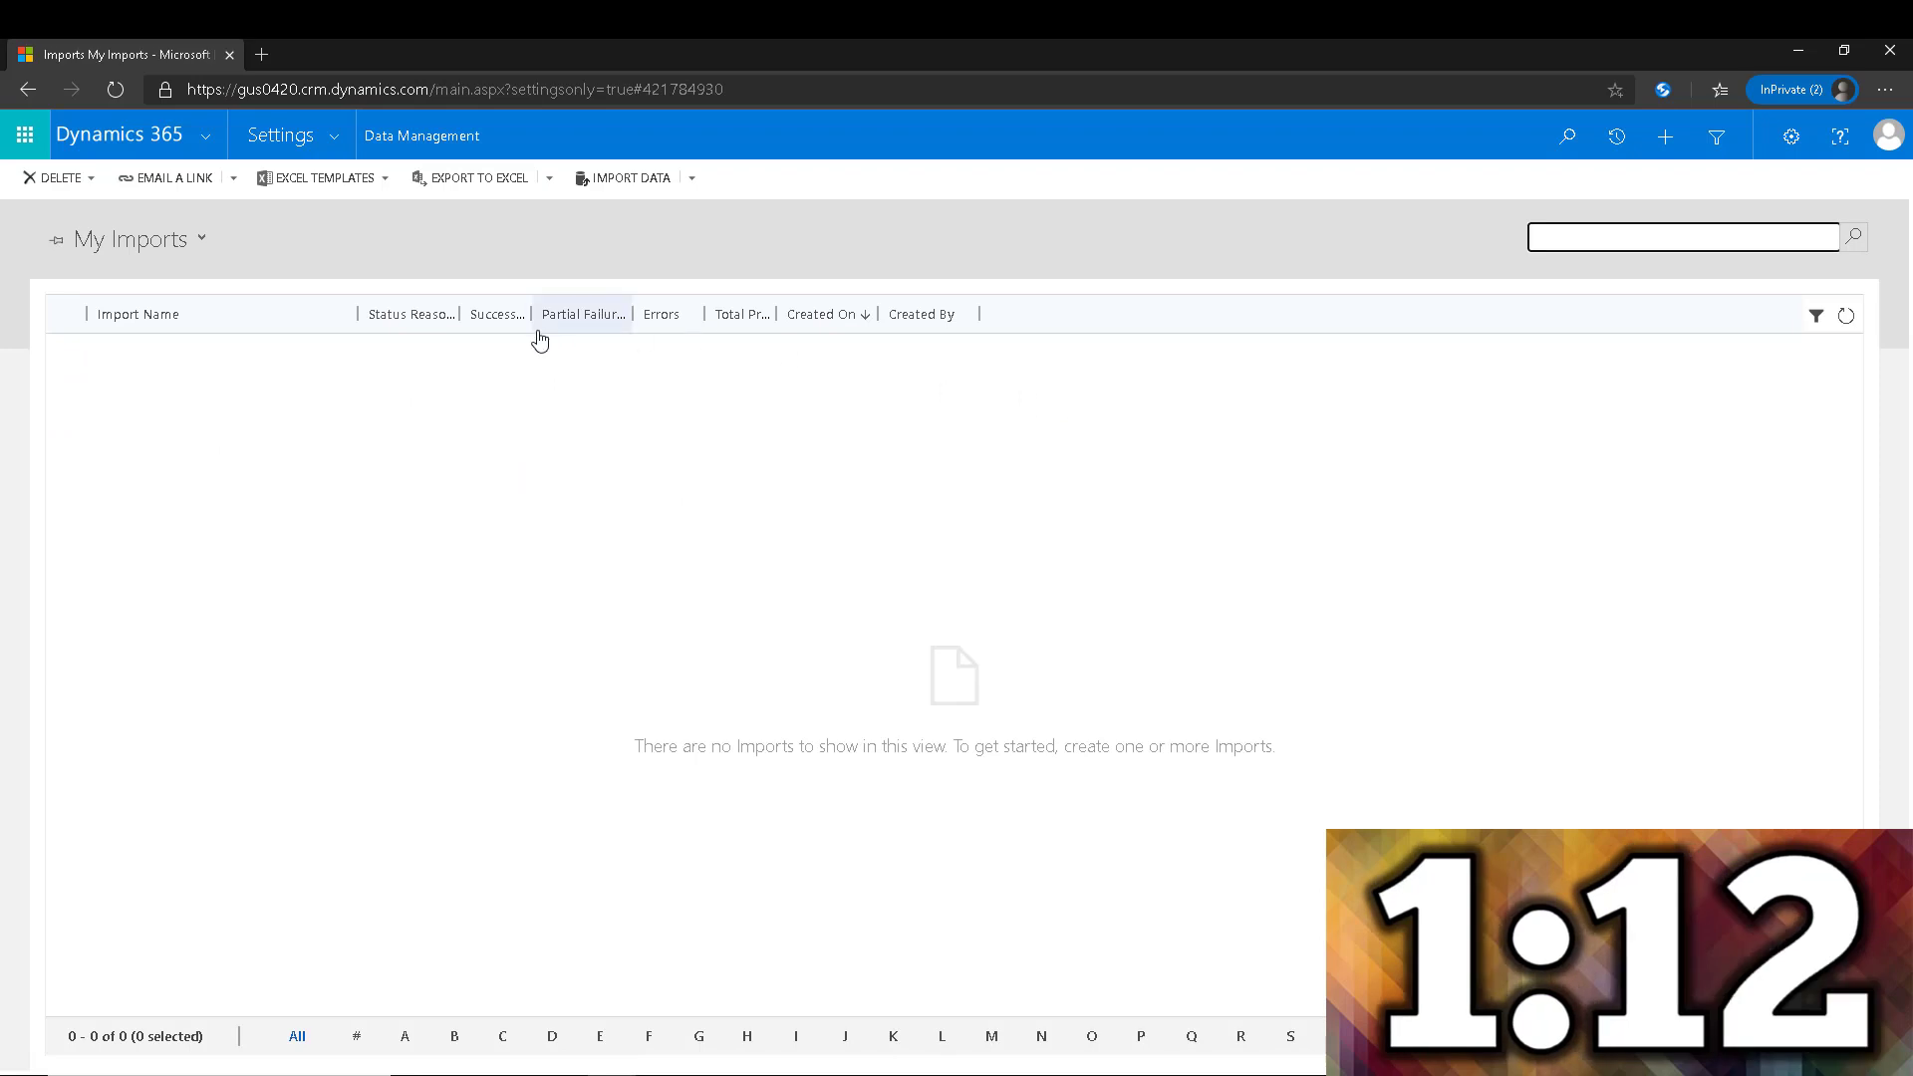
left_click(590, 179)
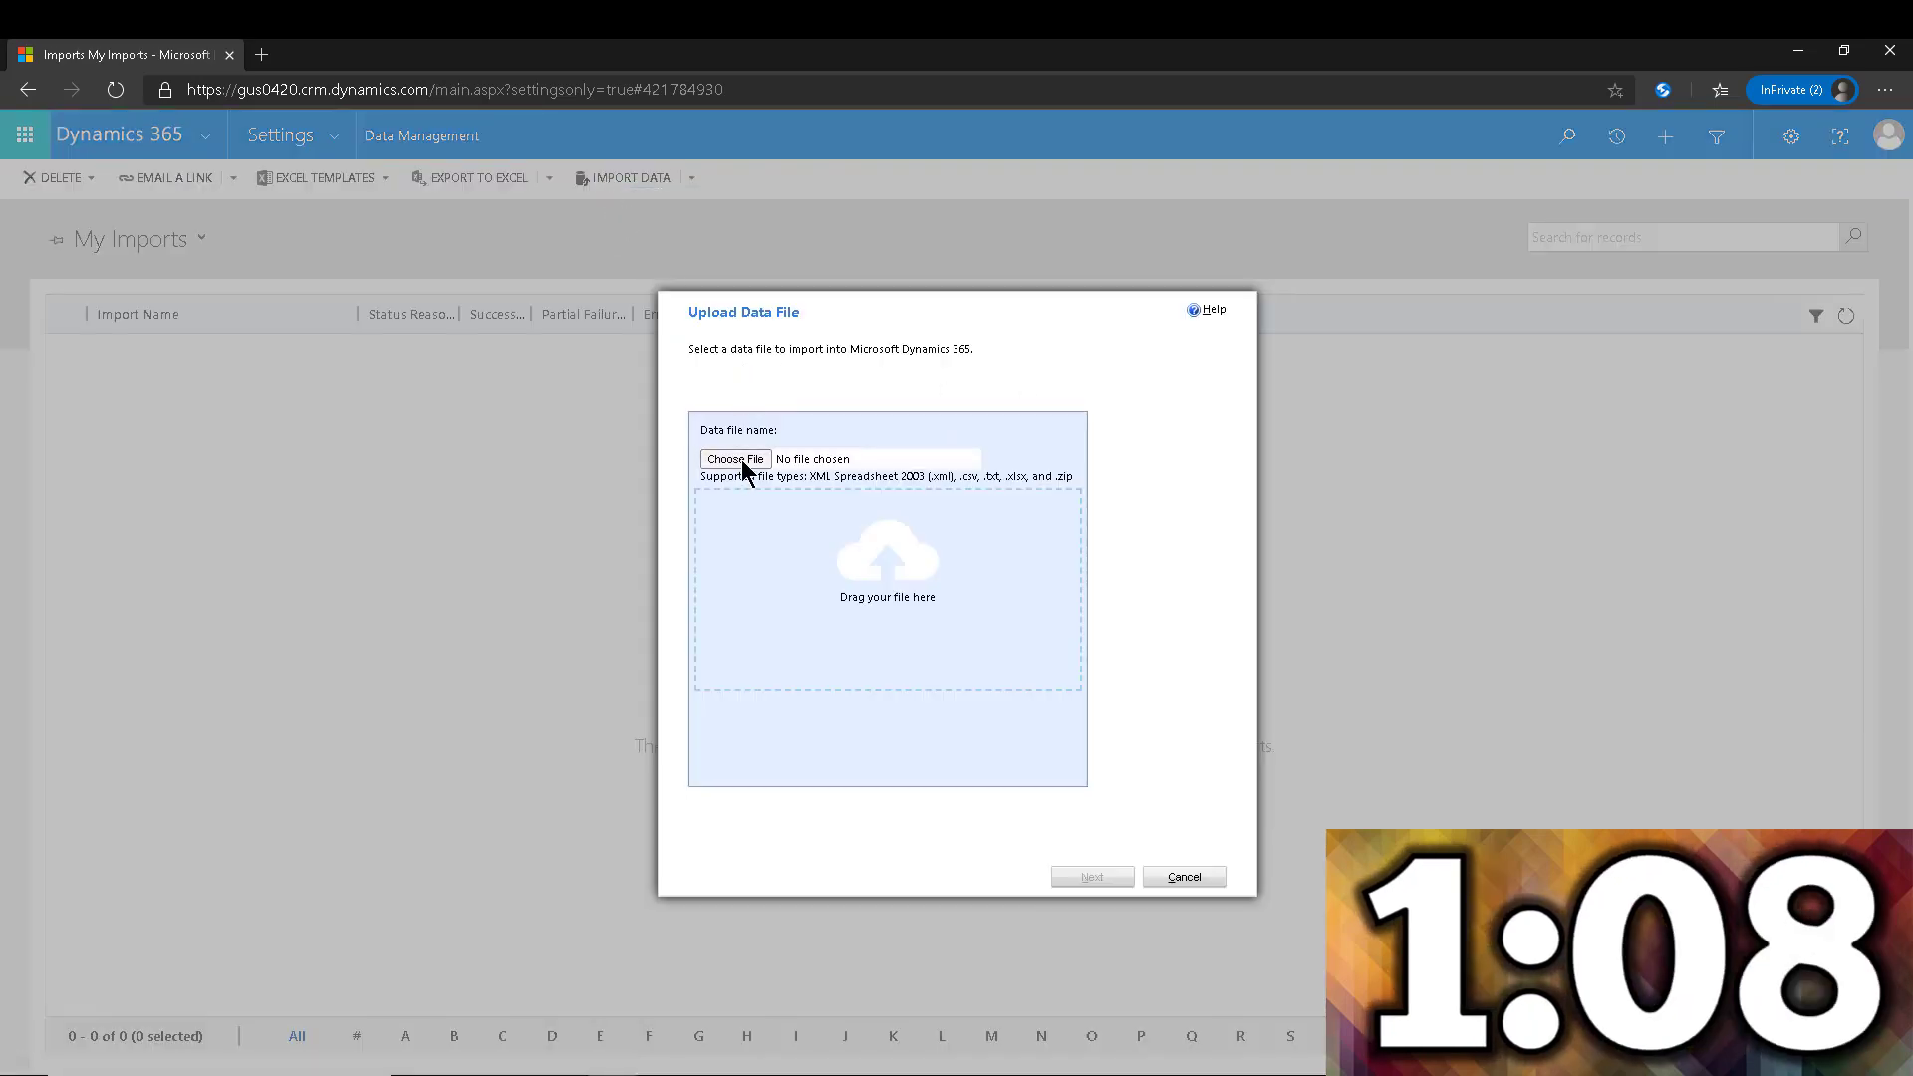
Upload the Active Business Units workbook from the Desktop and submit the import
left_click(742, 464)
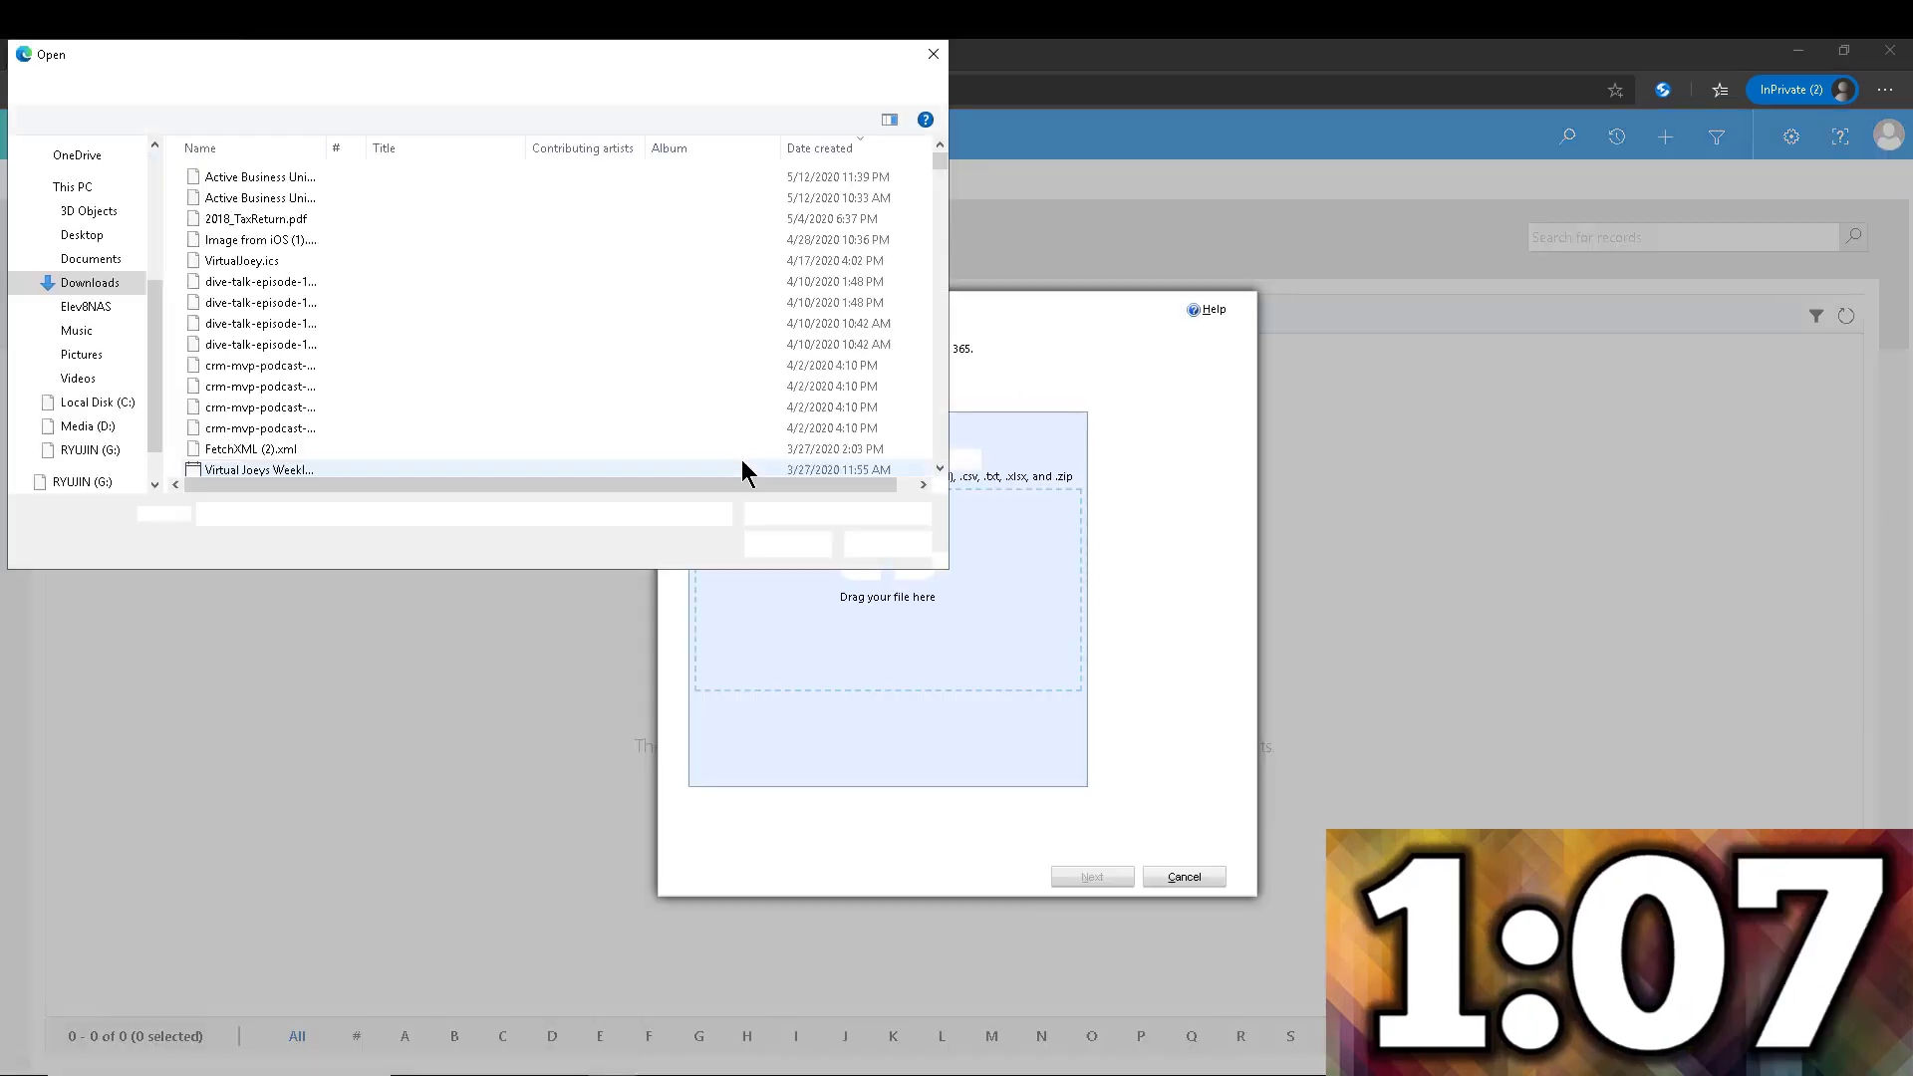
left_click(86, 237)
left_click(664, 360)
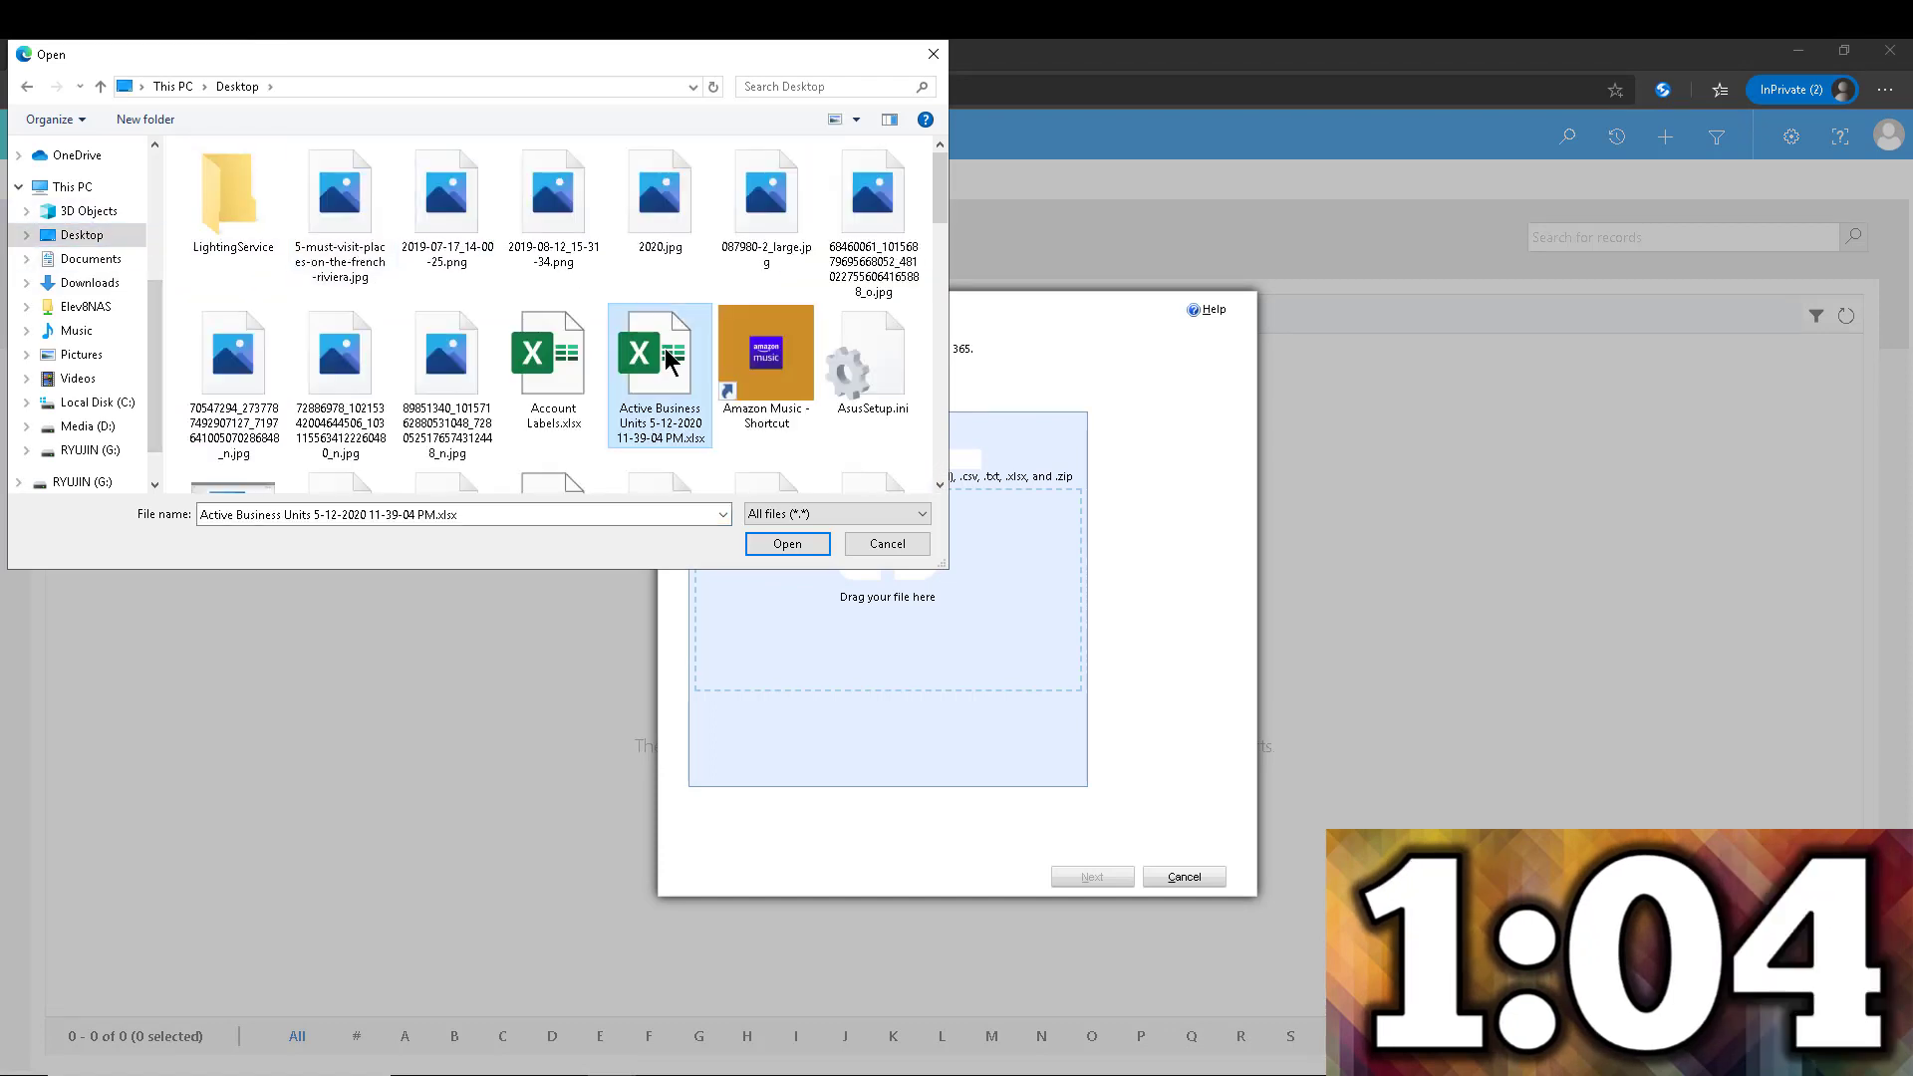
double_click(665, 361)
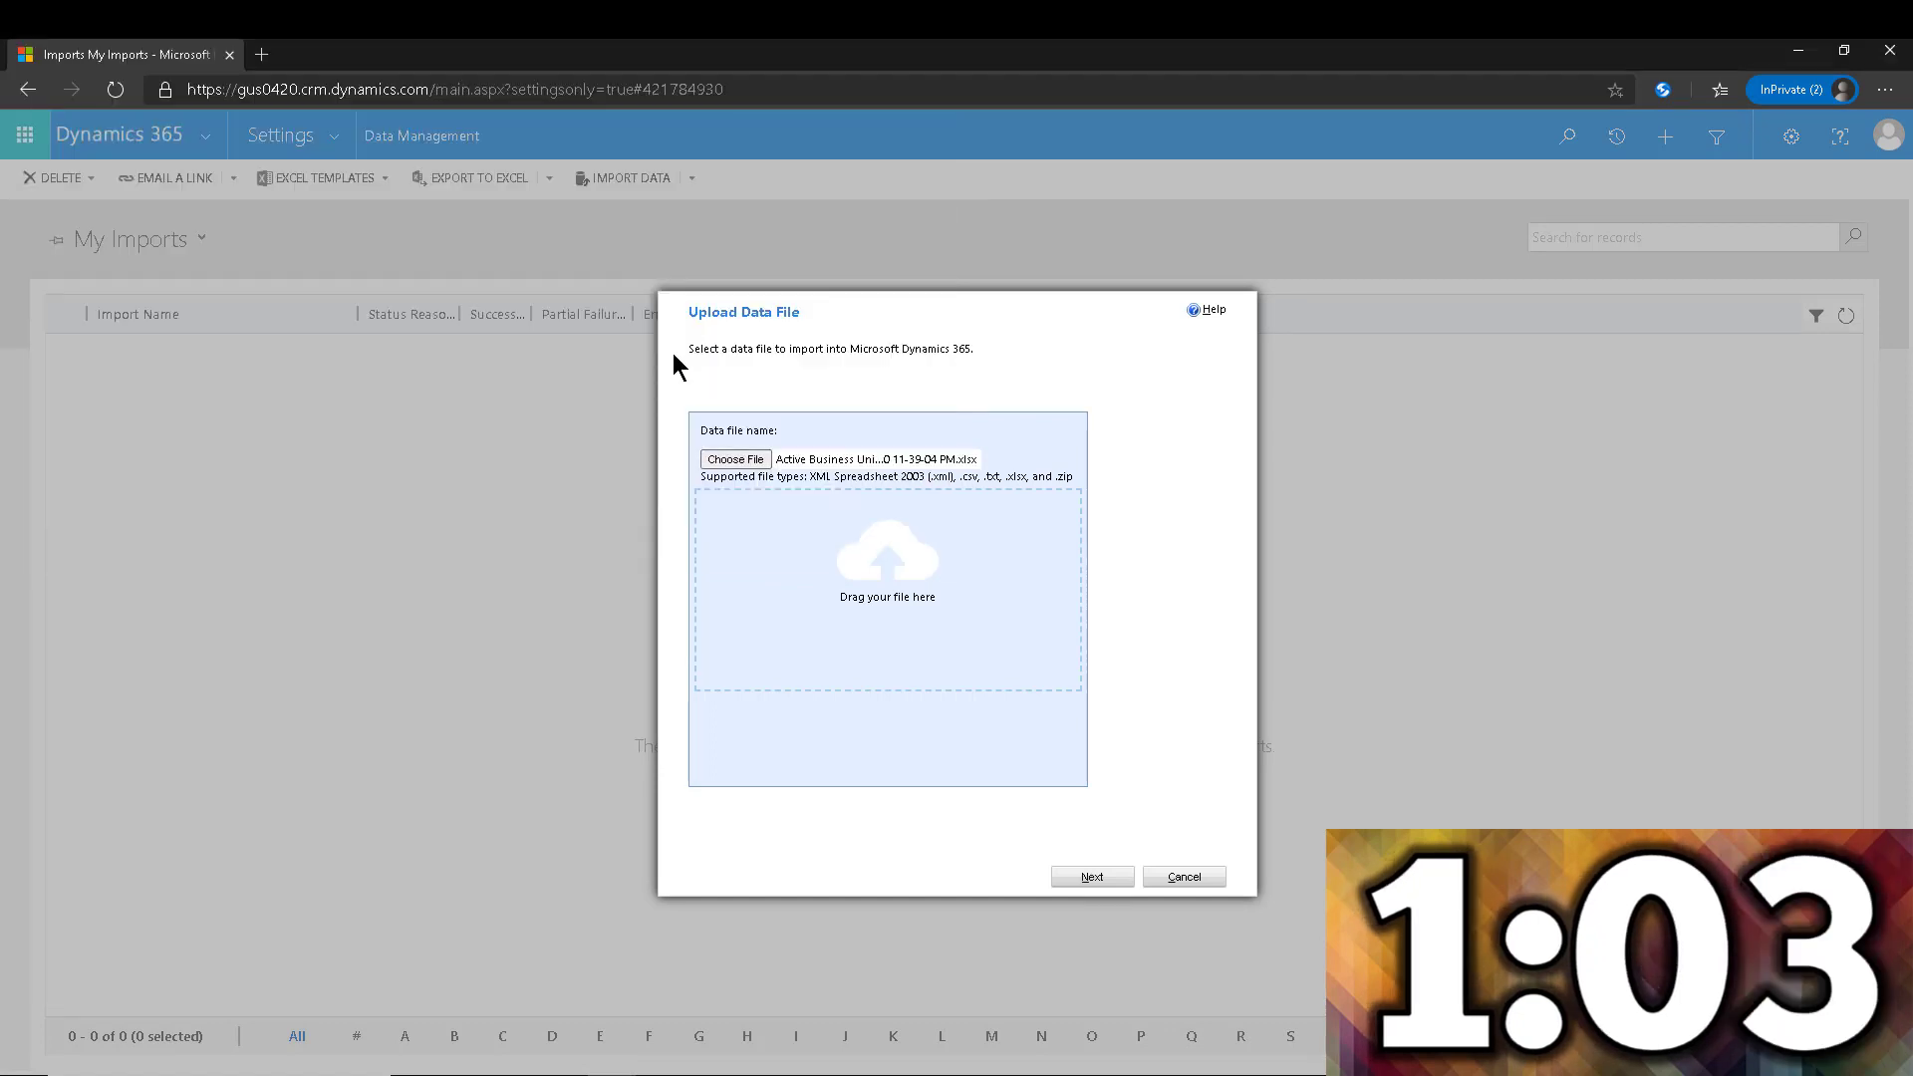
left_click(1111, 883)
left_click(1111, 883)
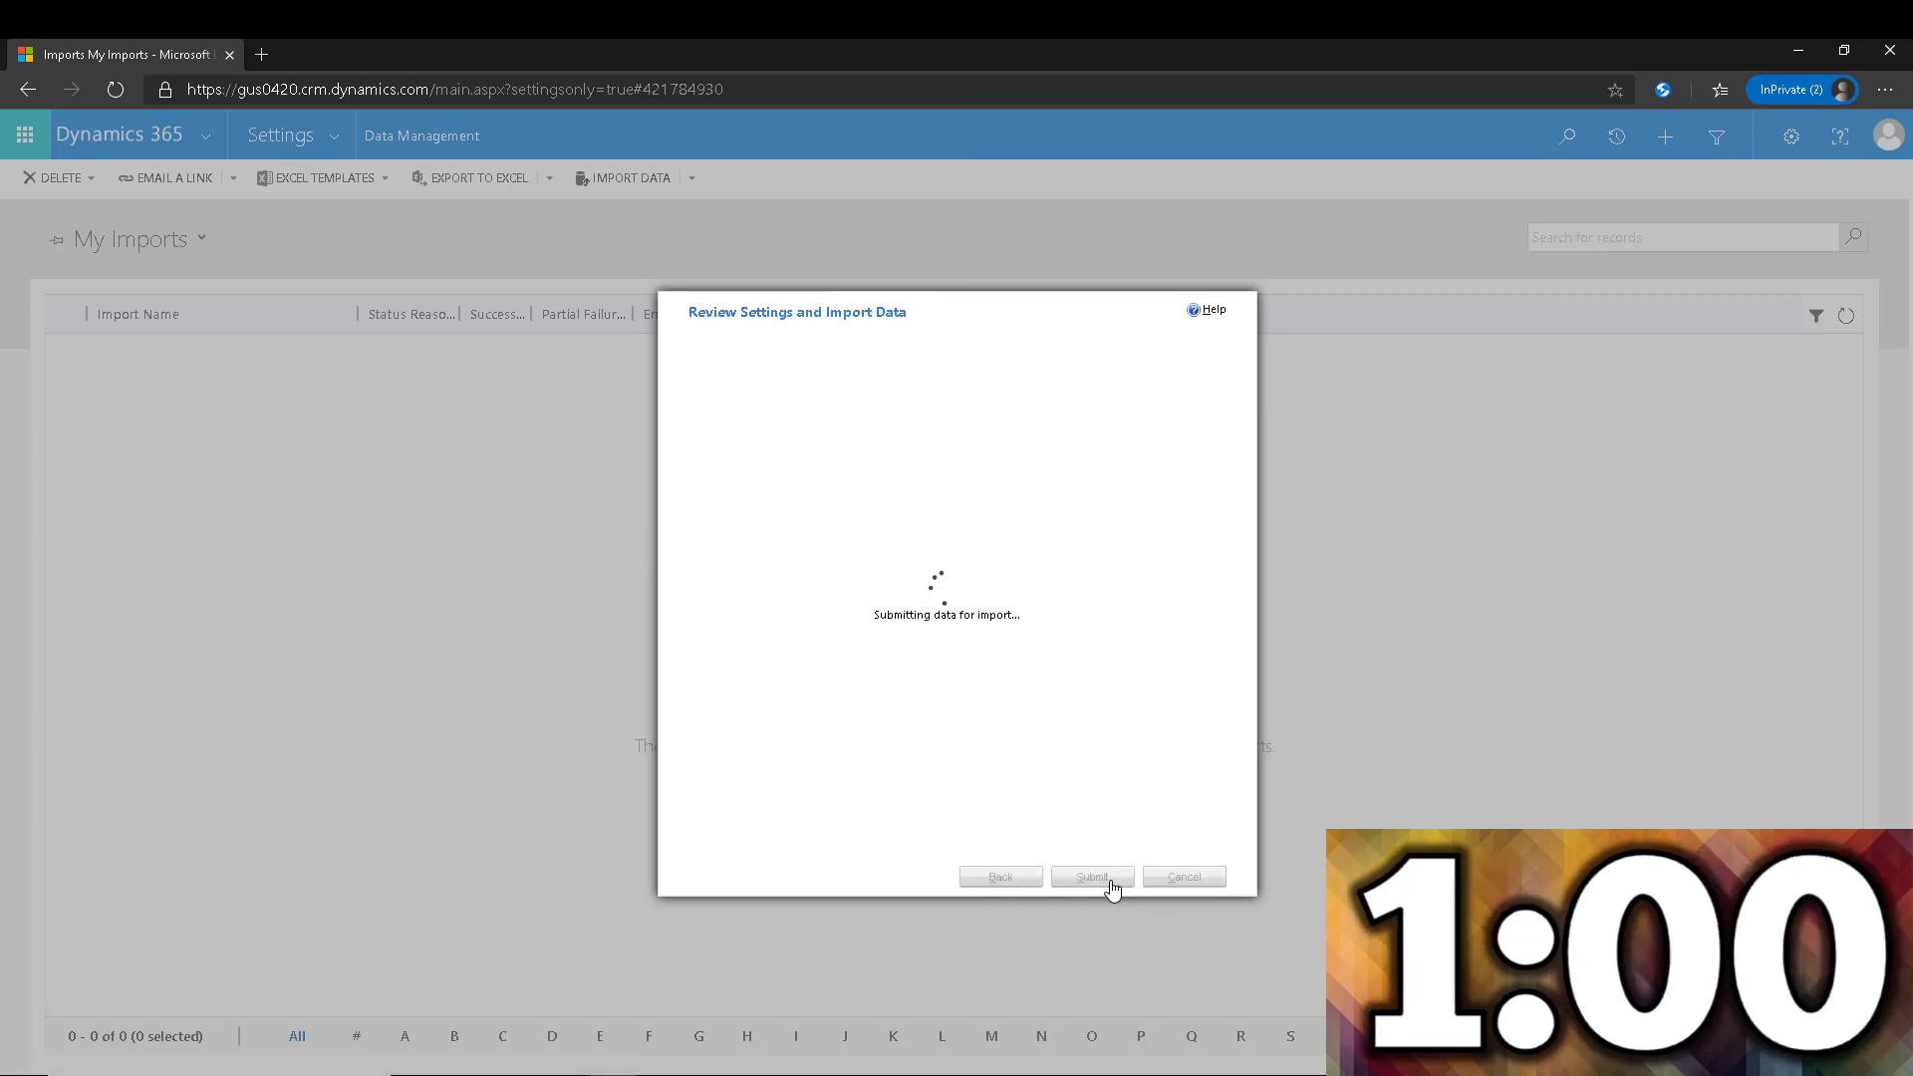
Close the import confirmation so My Imports shows the import Completed with 1 success
left_click(1166, 878)
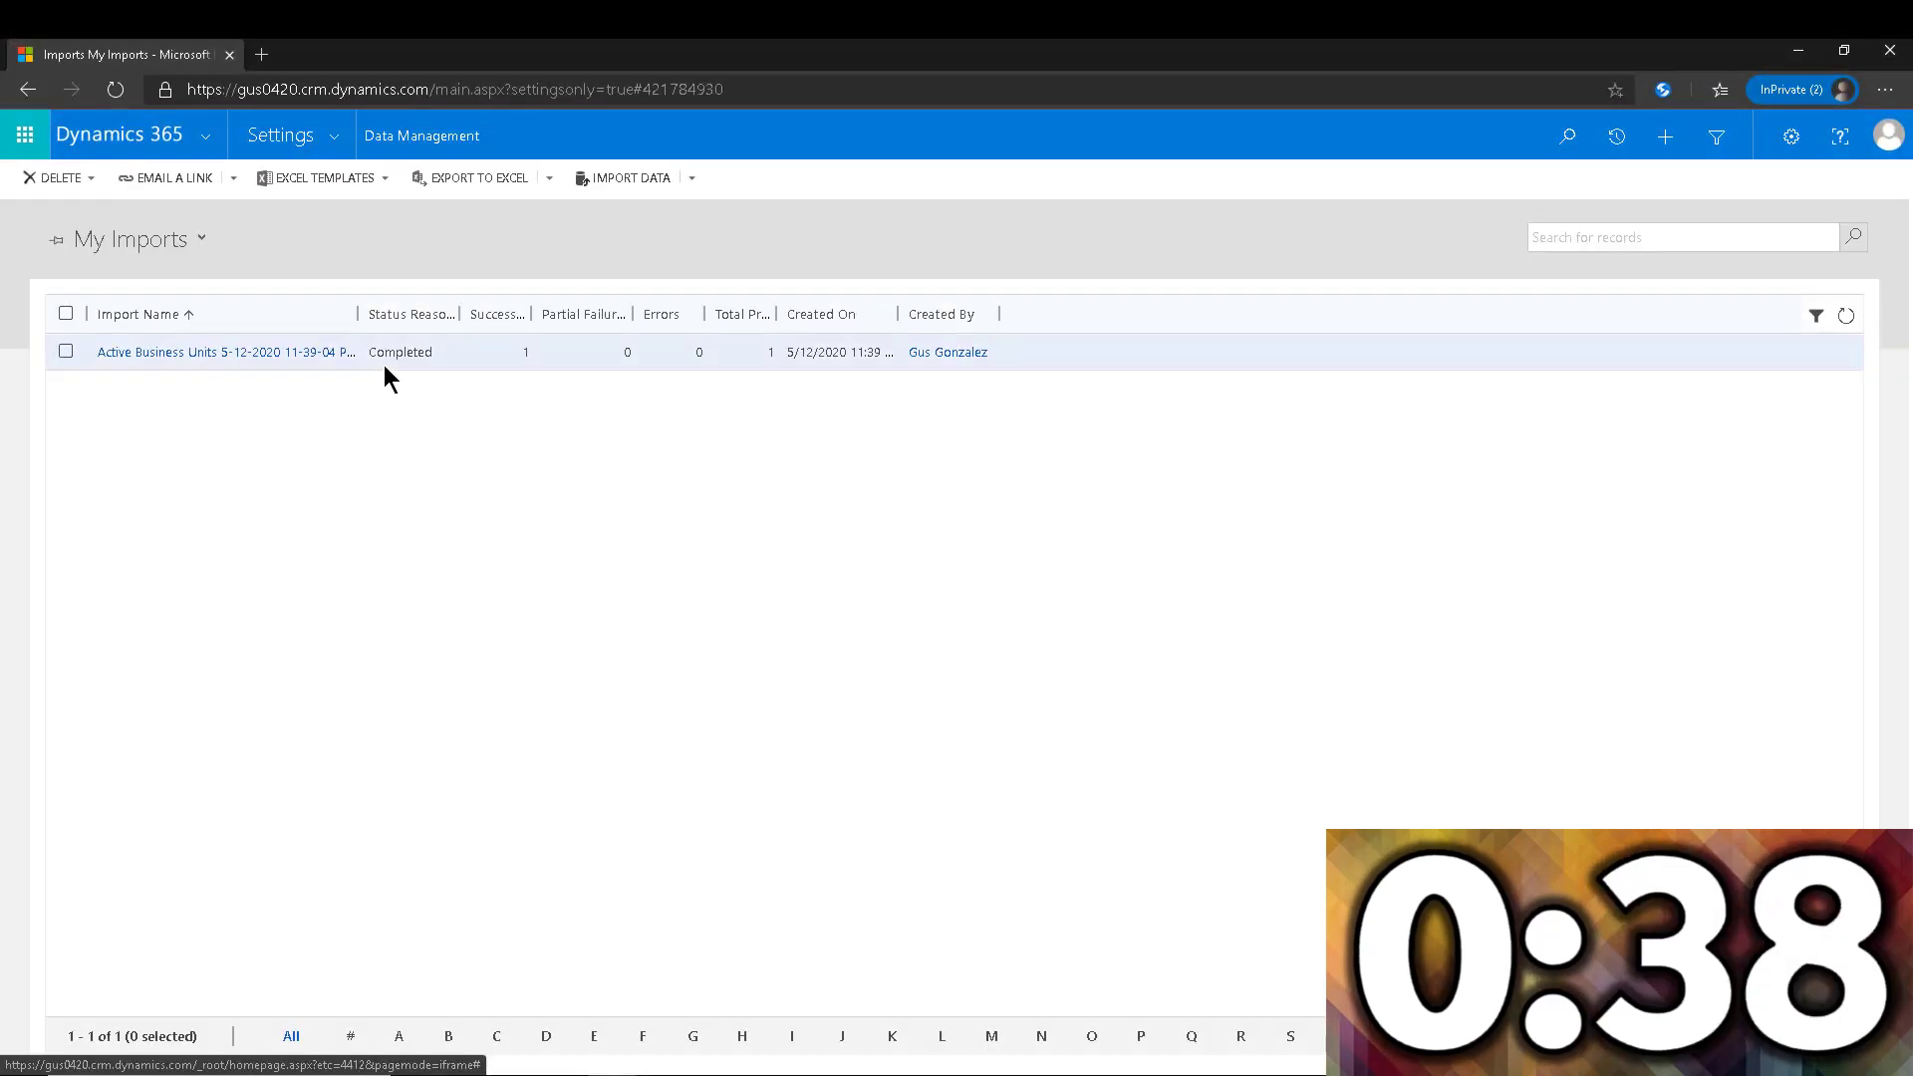
Reopen Settings > Security > Business Units to see the unit now named Charlie
left_click(336, 139)
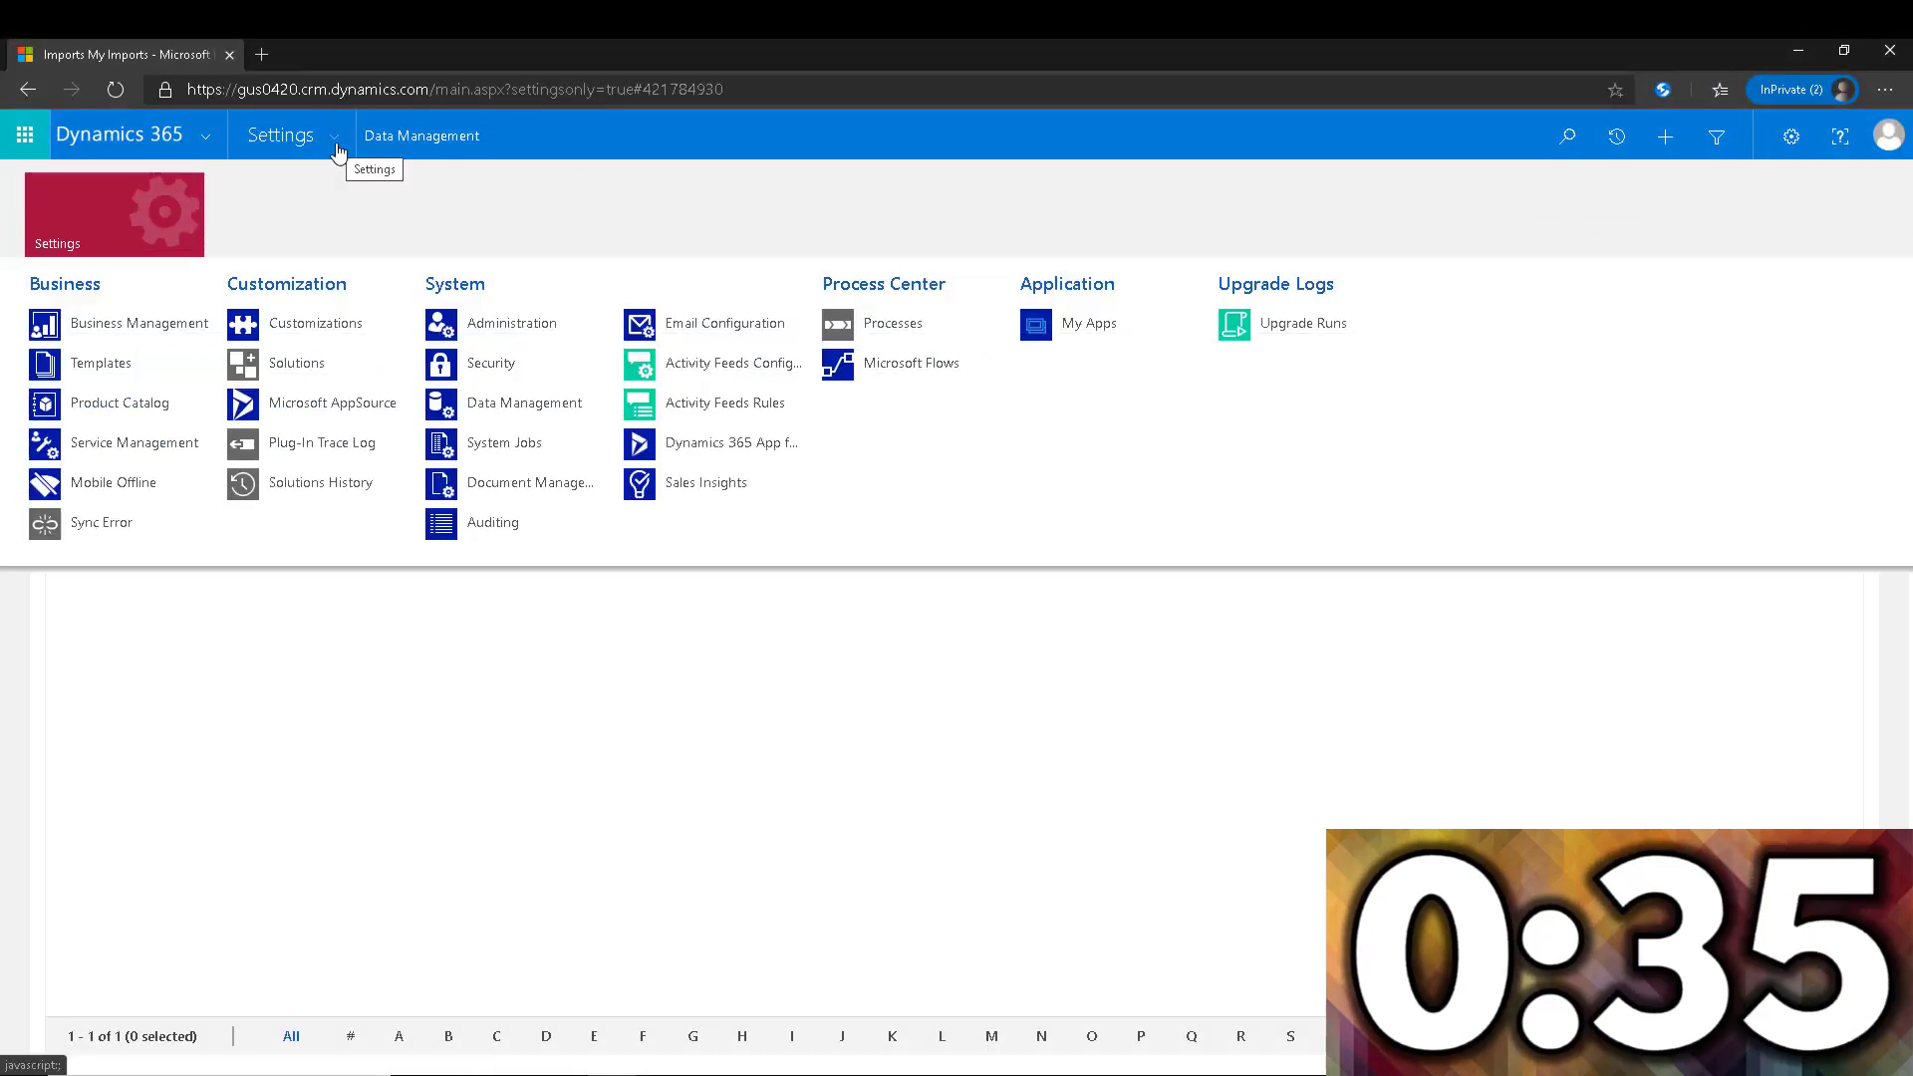
left_click(488, 369)
left_click(1026, 331)
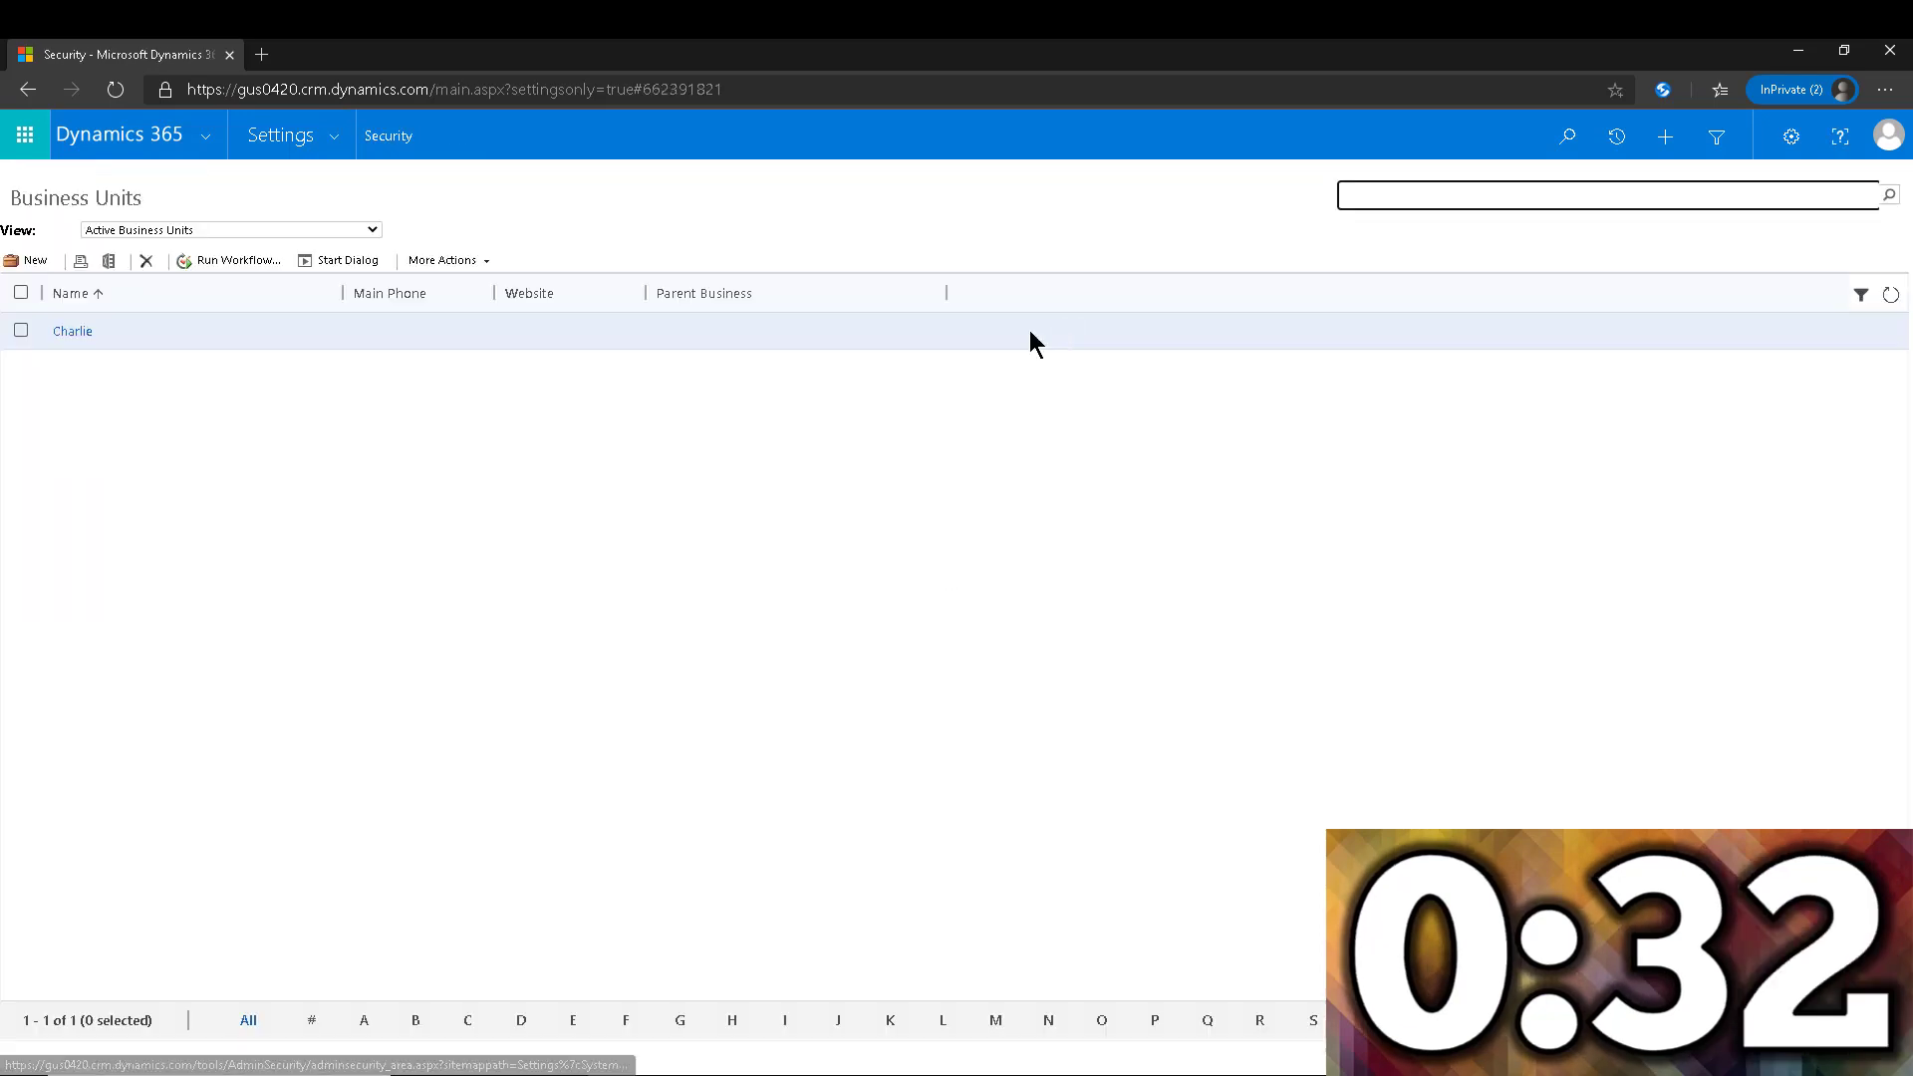